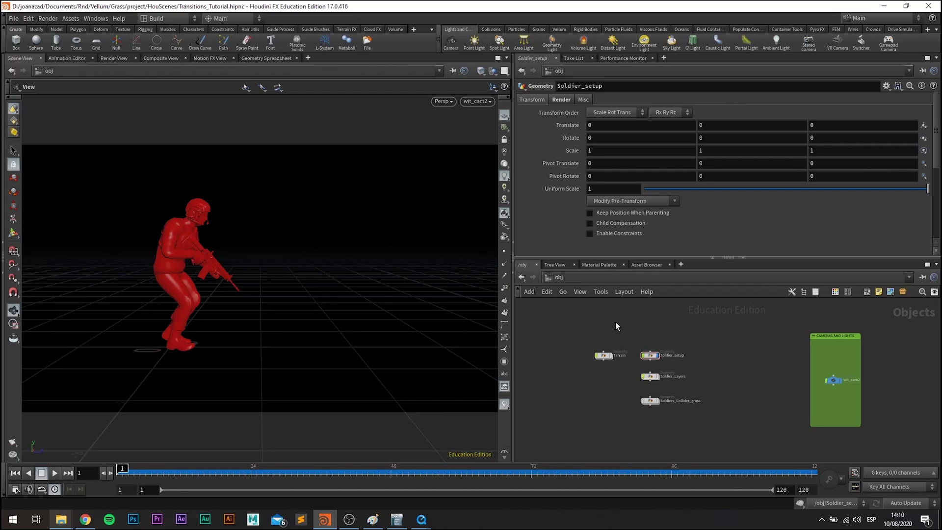
Open the Soldier_setup network, zoom in on agentcliptransitiongraph1, then bring up QuickTime Player
double_click(651, 356)
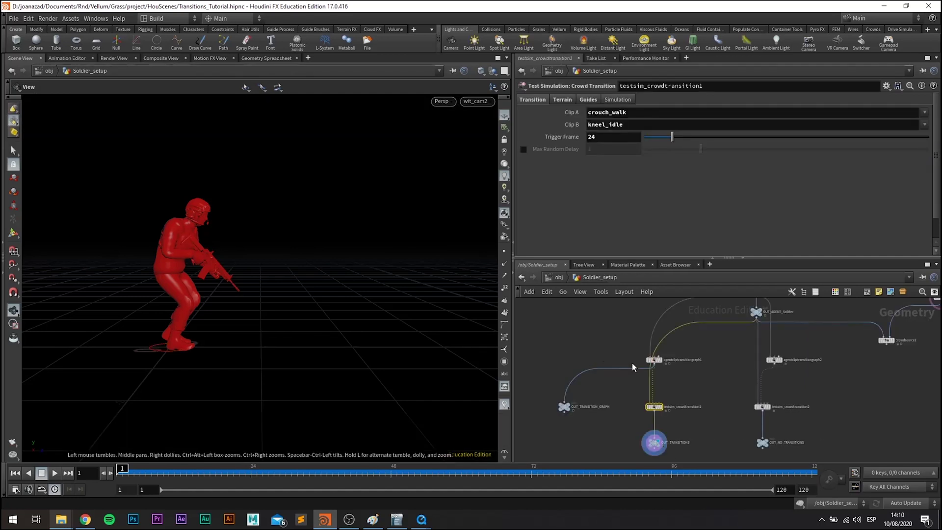
scroll(625, 349, "up", 5)
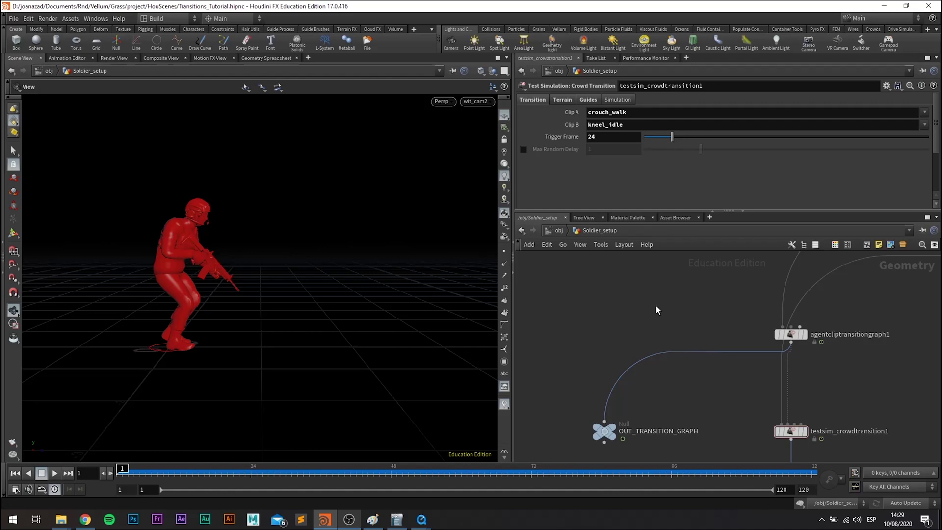
left_click(418, 527)
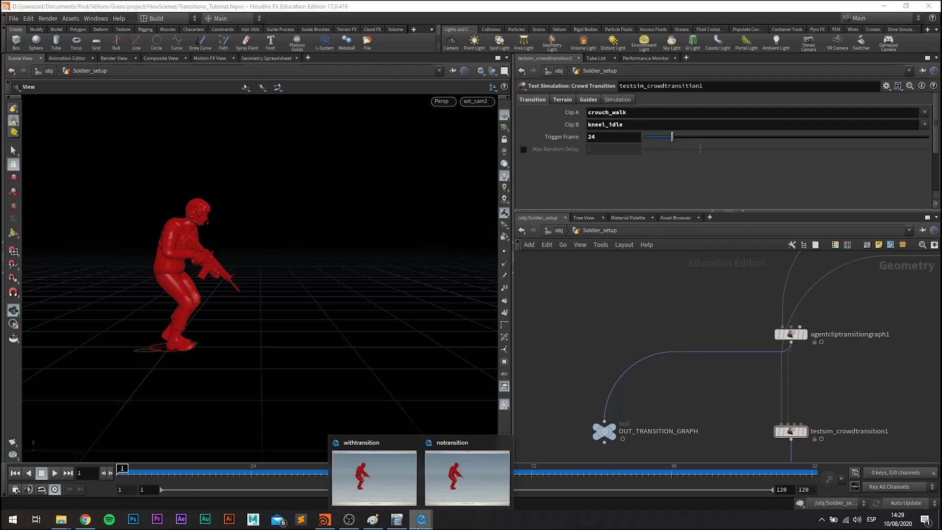
Play the notransition video, then the withtransition video, in QuickTime Player
left_click(469, 463)
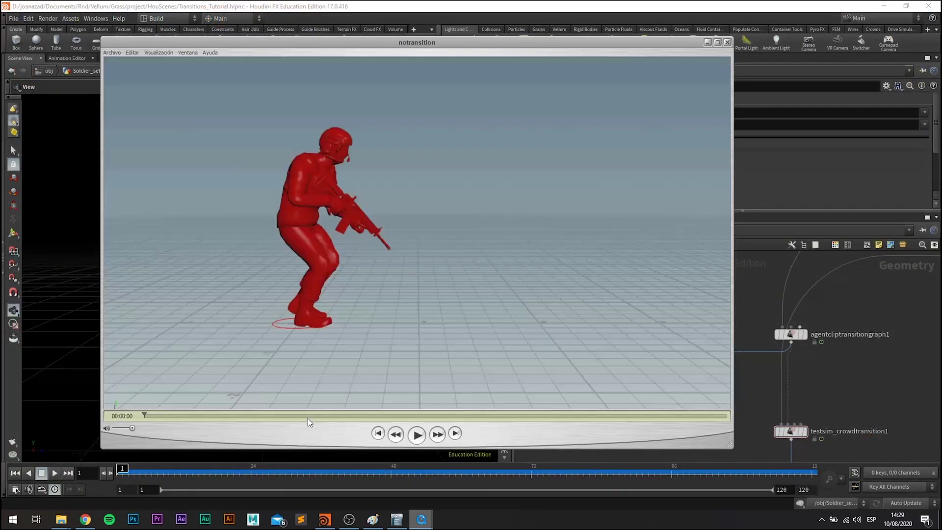
left_click(416, 436)
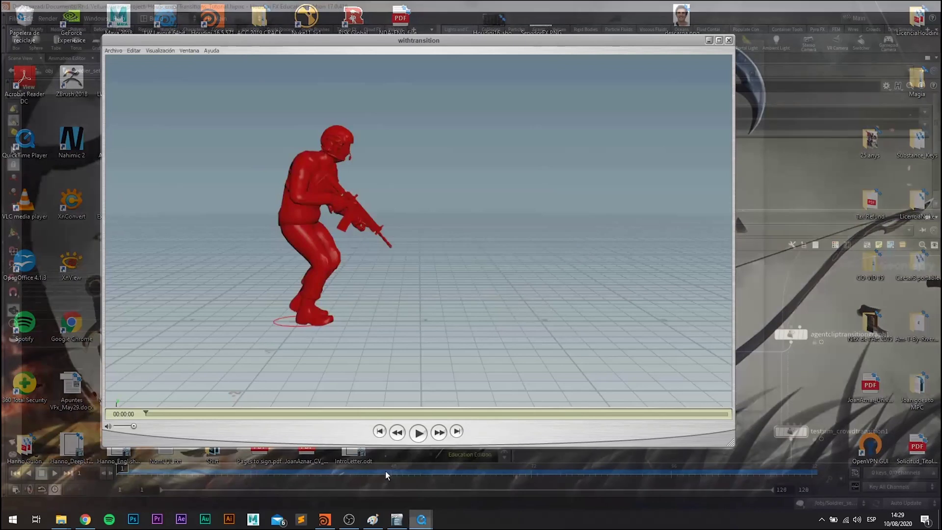
left_click(384, 472)
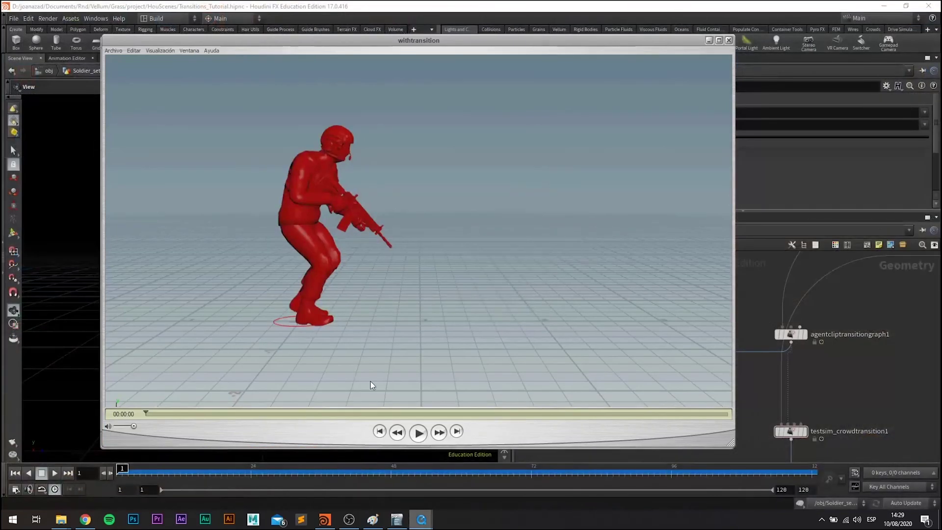
left_click(421, 434)
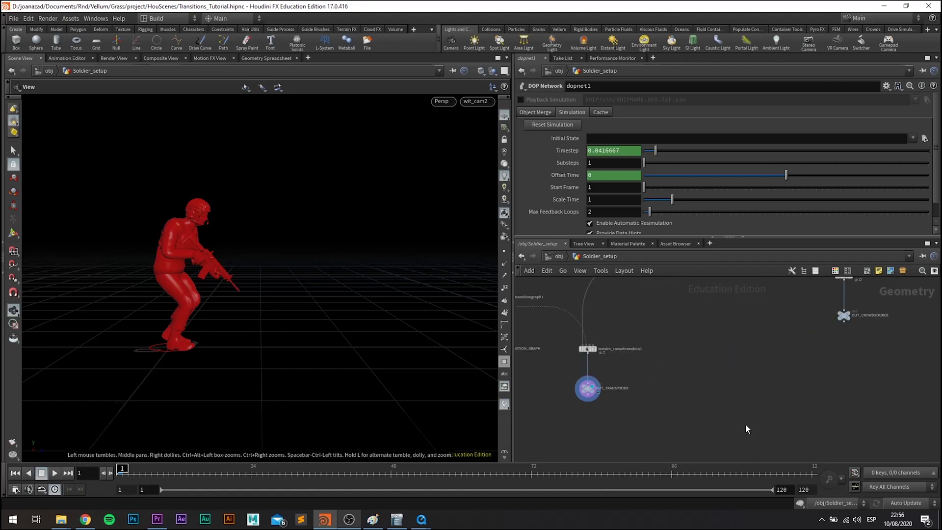
scroll(746, 424, "up", 3)
scroll(704, 339, "up", 3)
double_click(647, 358)
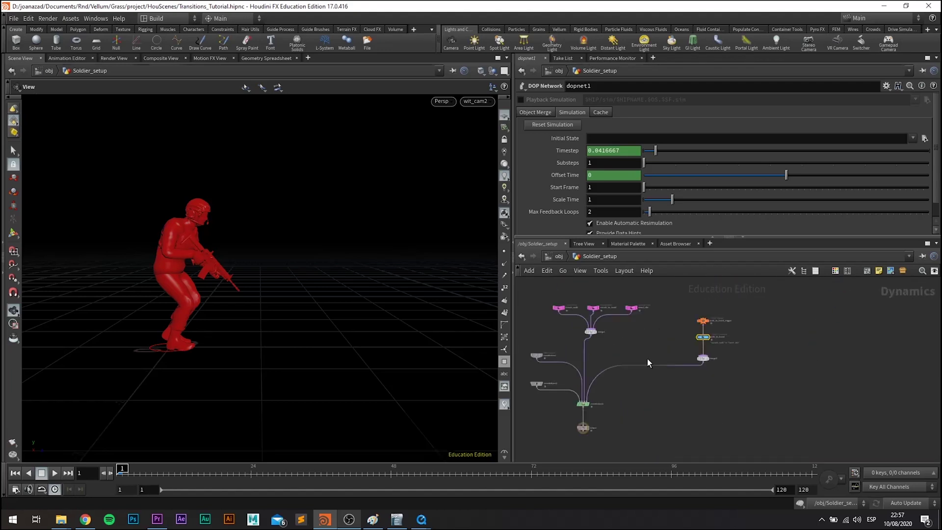
middle_click_drag(608, 361, 681, 353)
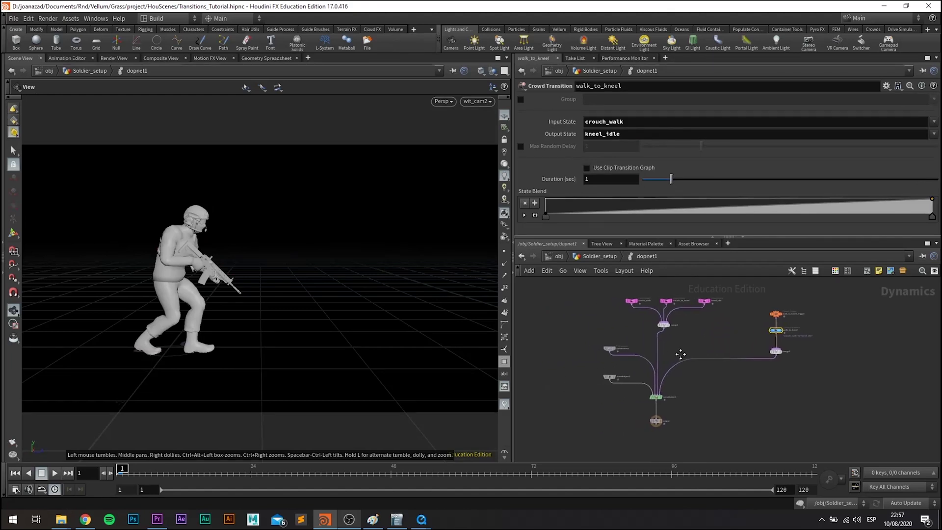
scroll(662, 411, "up", 2)
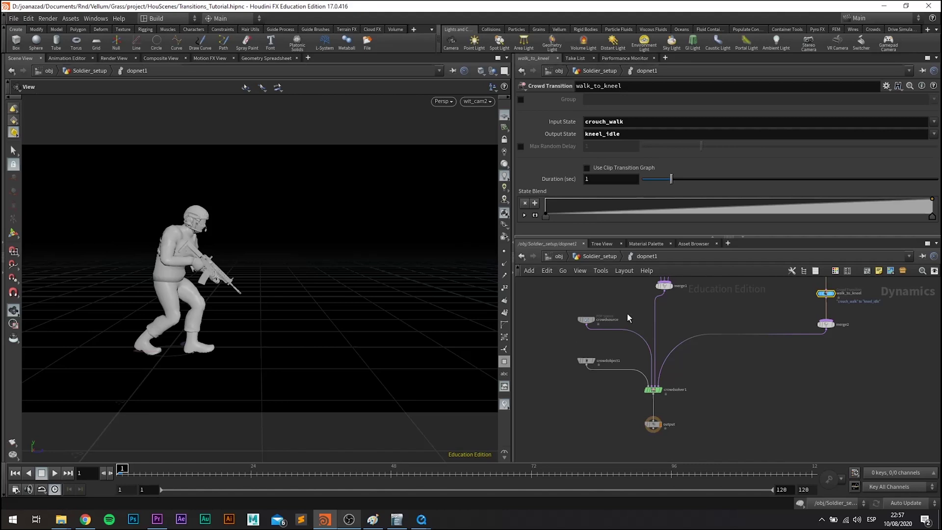
middle_click_drag(627, 318, 632, 373)
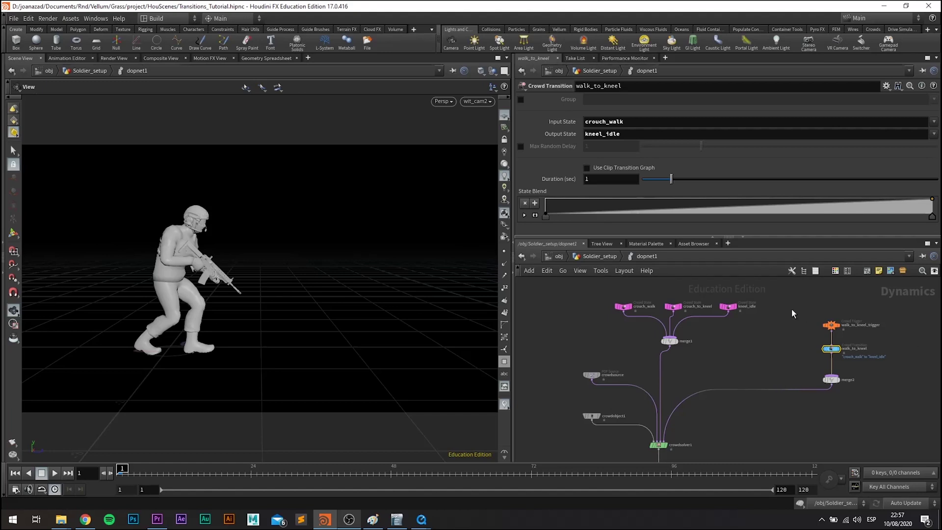
left_click(801, 374)
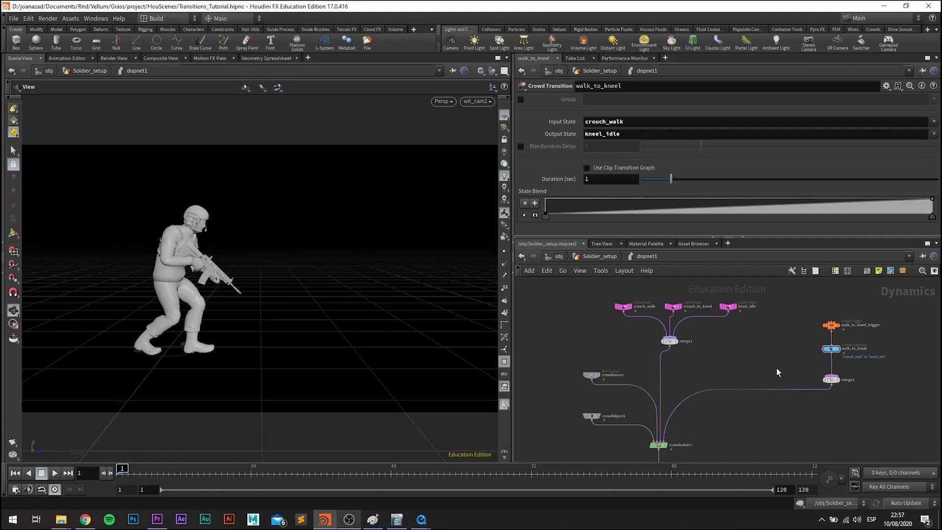
scroll(820, 346, "up", 3)
left_click(822, 346)
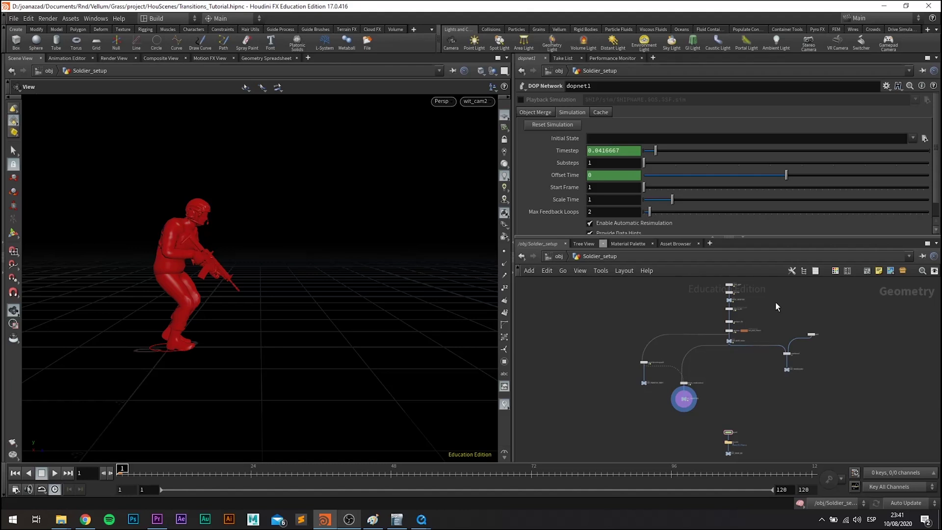
Bring the top of the agent chain into view and show create_agent's settings
middle_click_drag(776, 304, 772, 333)
scroll(772, 333, "up", 5)
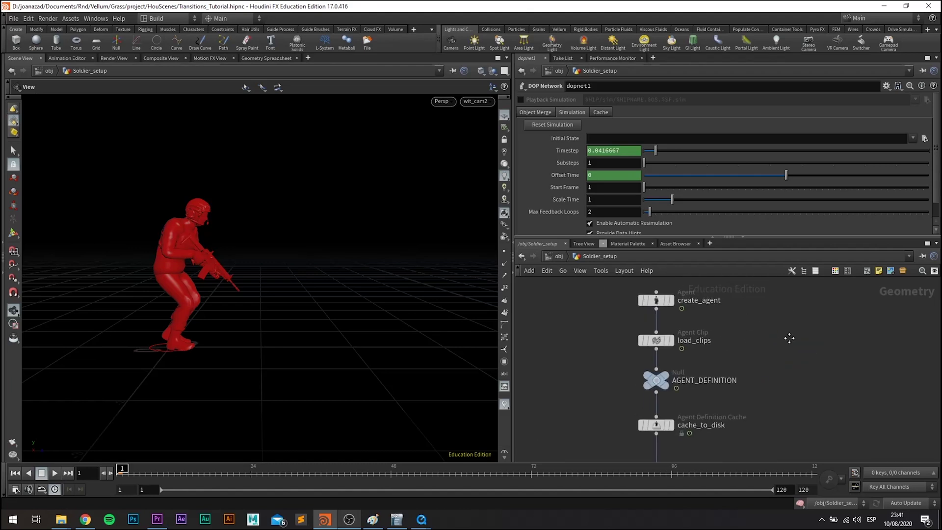
scroll(729, 337, "up", 3)
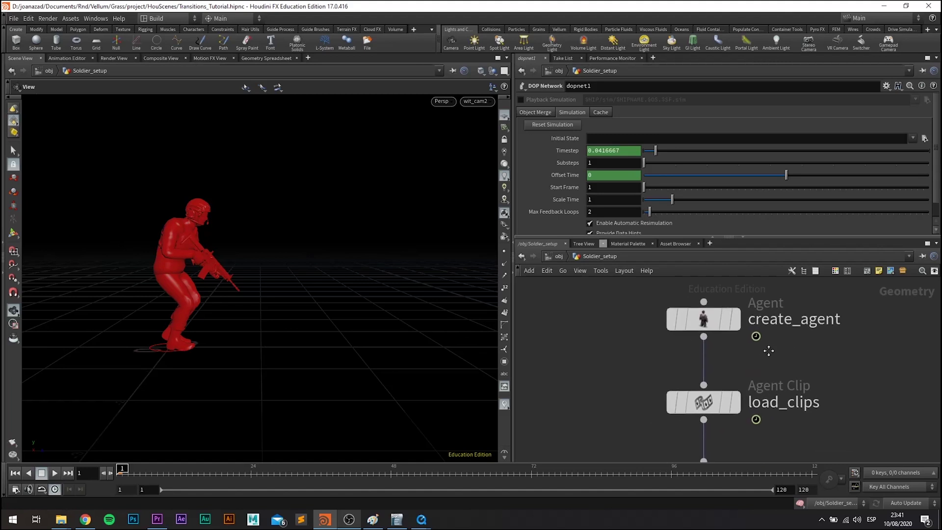
left_click_drag(631, 293, 823, 352)
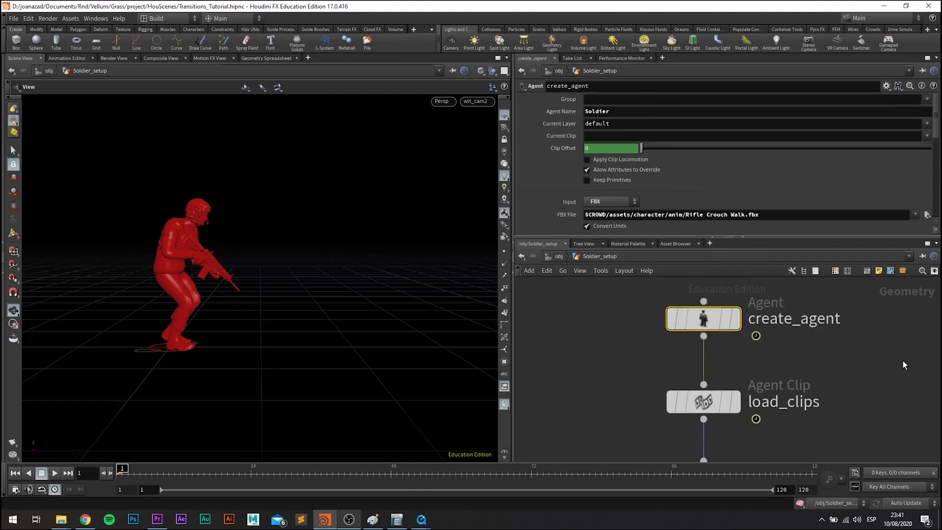
scroll(814, 363, "down", 5)
Show load_clips and review its kneel_idle, crouch_to_kneel and crouch_walk FBX clips
middle_click_drag(856, 385, 785, 327)
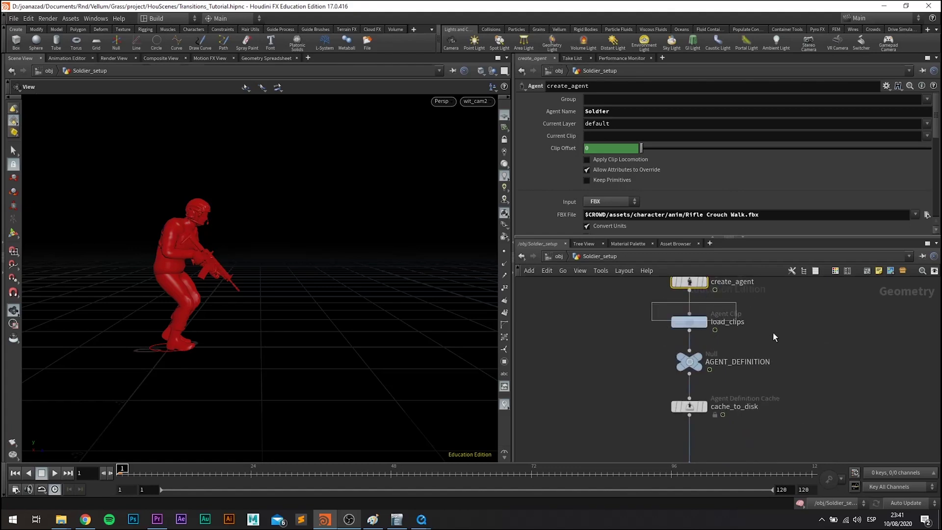
left_click(689, 322)
scroll(578, 150, "up", 2)
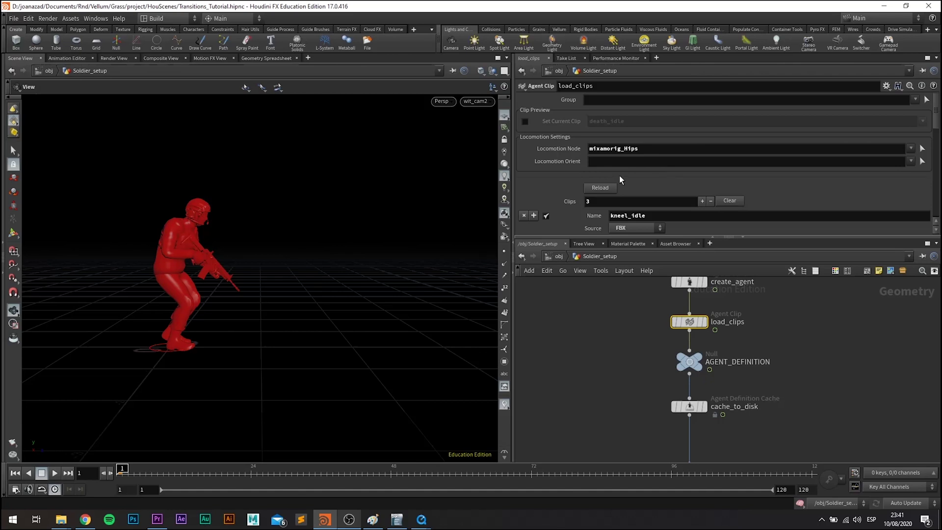
scroll(644, 184, "down", 1)
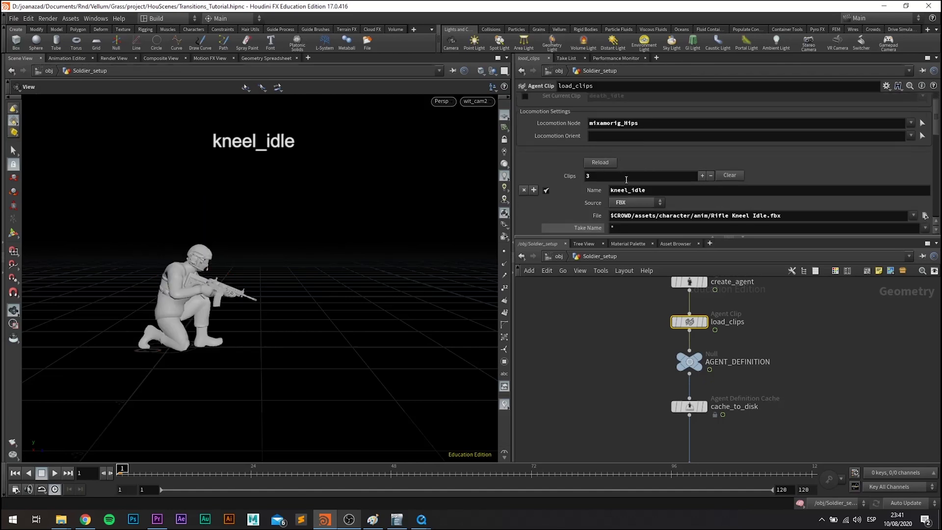
scroll(539, 193, "down", 3)
scroll(540, 192, "down", 3)
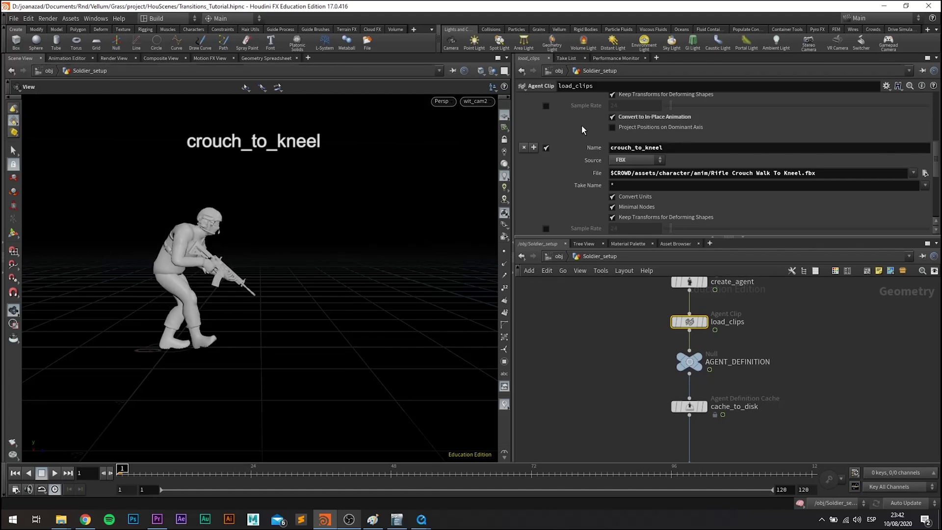
scroll(587, 154, "up", 3)
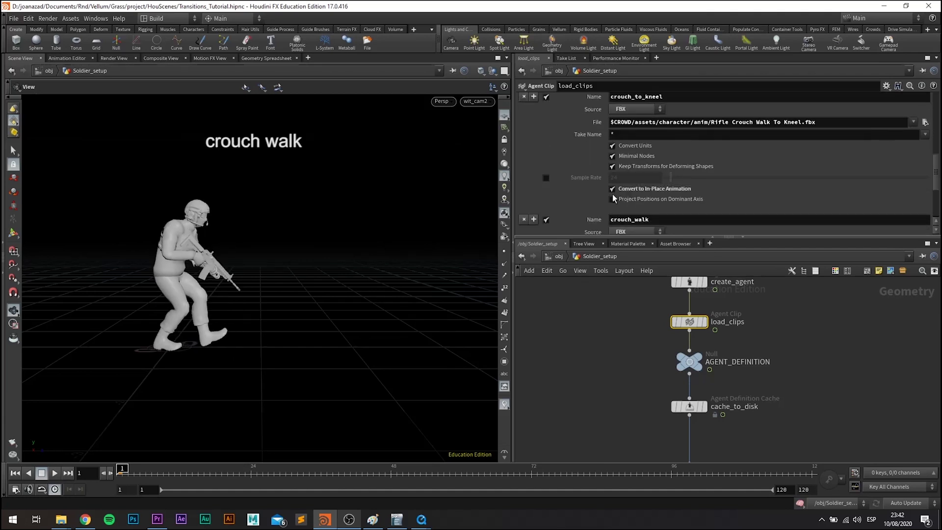
scroll(611, 192, "up", 1)
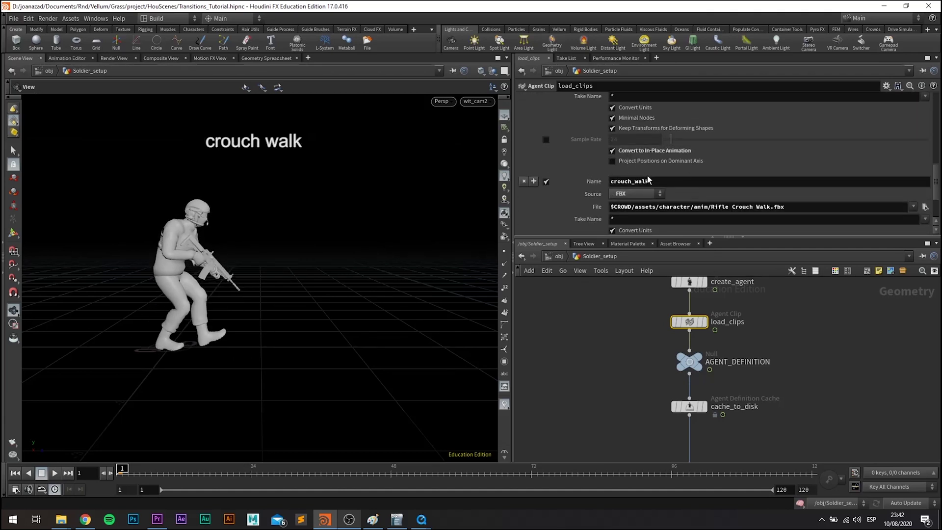
scroll(611, 181, "down", 2)
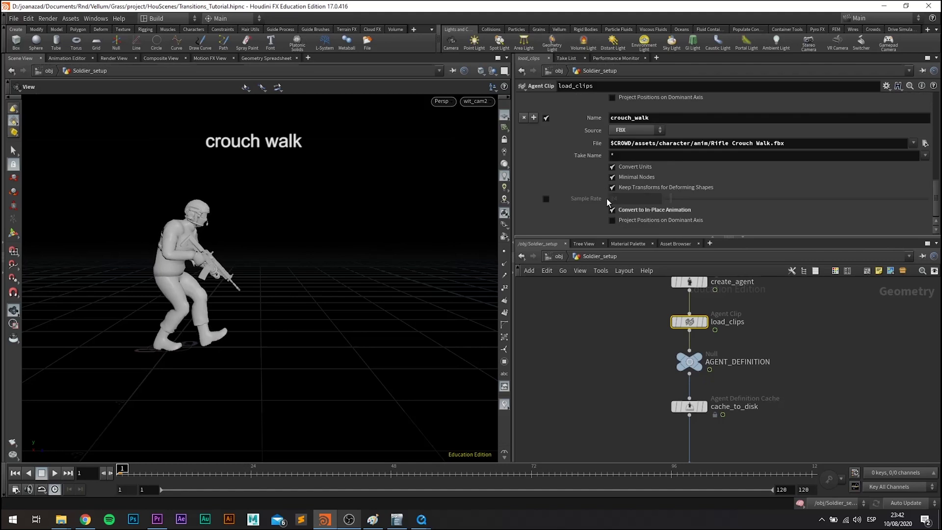
Review the cache_to_disk settings, then agentlayer_rifle's layer settings
left_click(687, 406)
middle_click_drag(661, 405, 622, 346)
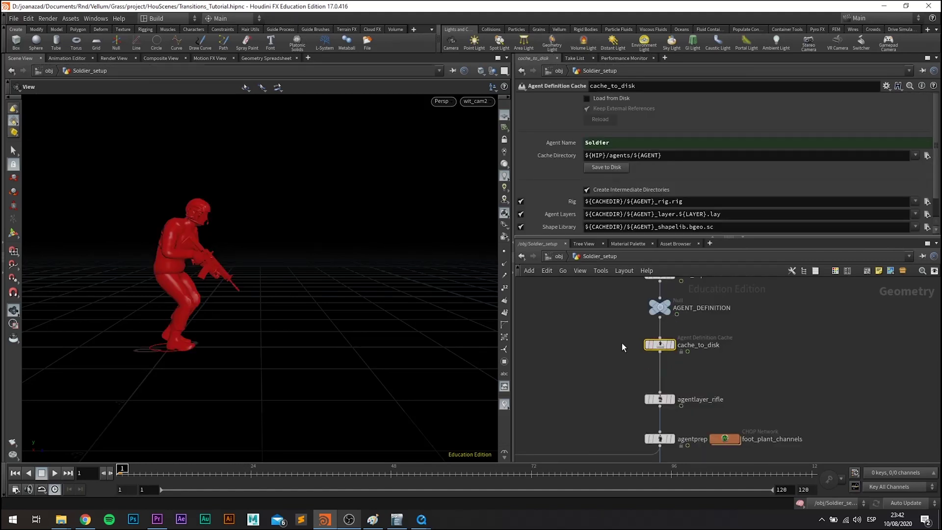
scroll(626, 370, "down", 2)
scroll(619, 344, "up", 4)
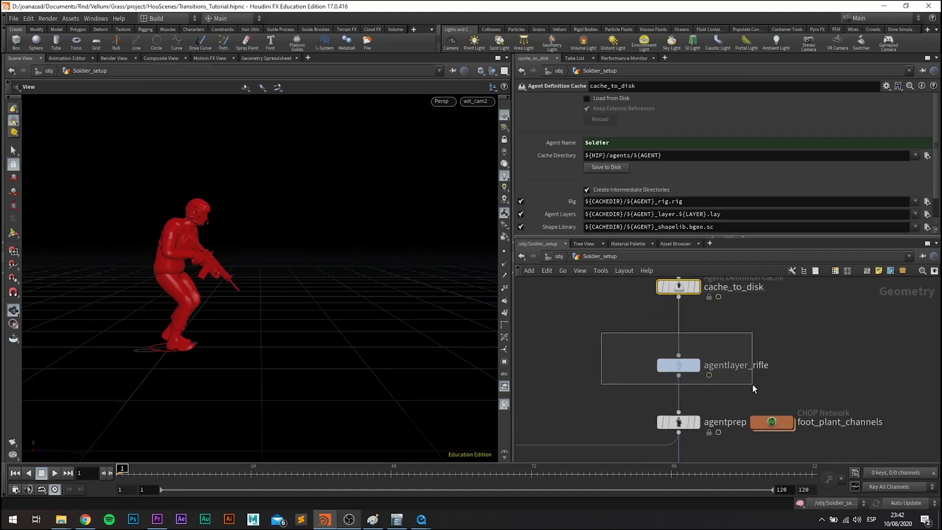
left_click_drag(603, 334, 752, 388)
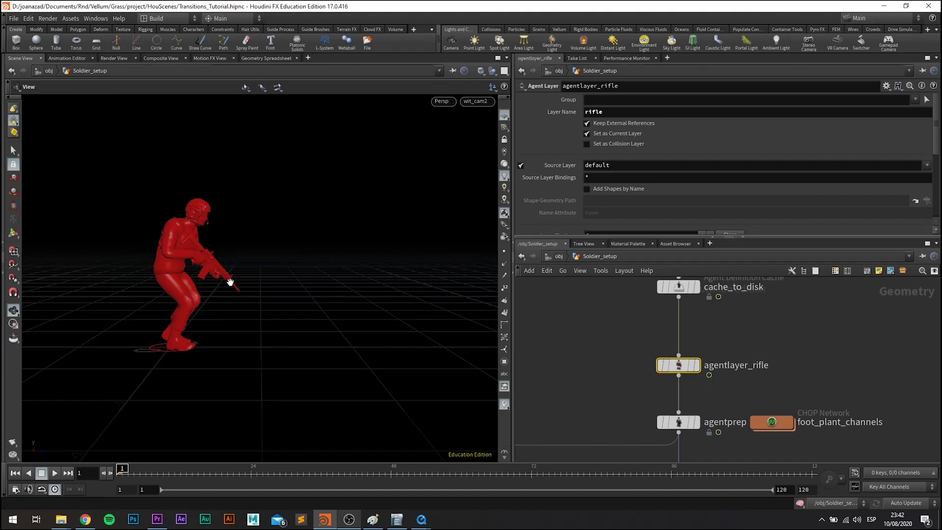
scroll(580, 366, "down", 3)
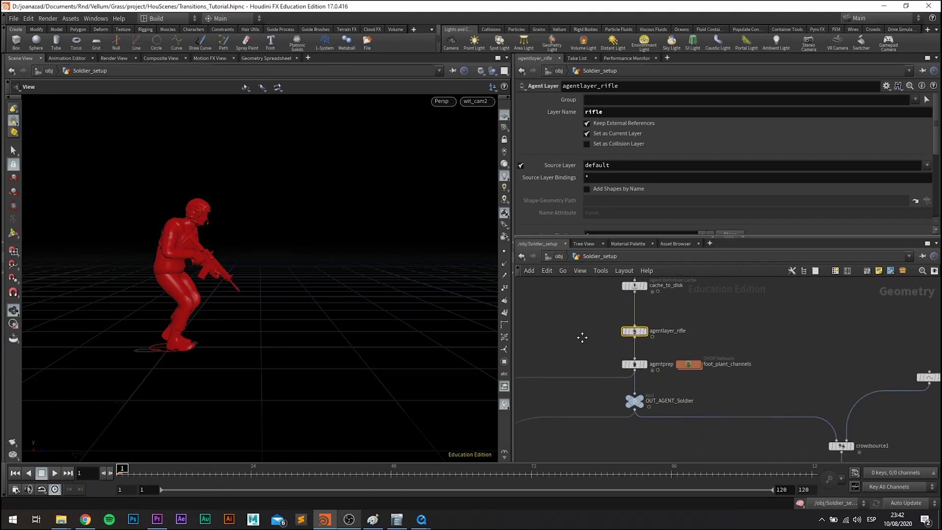
scroll(582, 337, "up", 2)
Check foot_plant_channels, then show agentprep reading modified clips from ../foot_plant_channels/clip_${CLIP}
left_click_drag(552, 324, 923, 440)
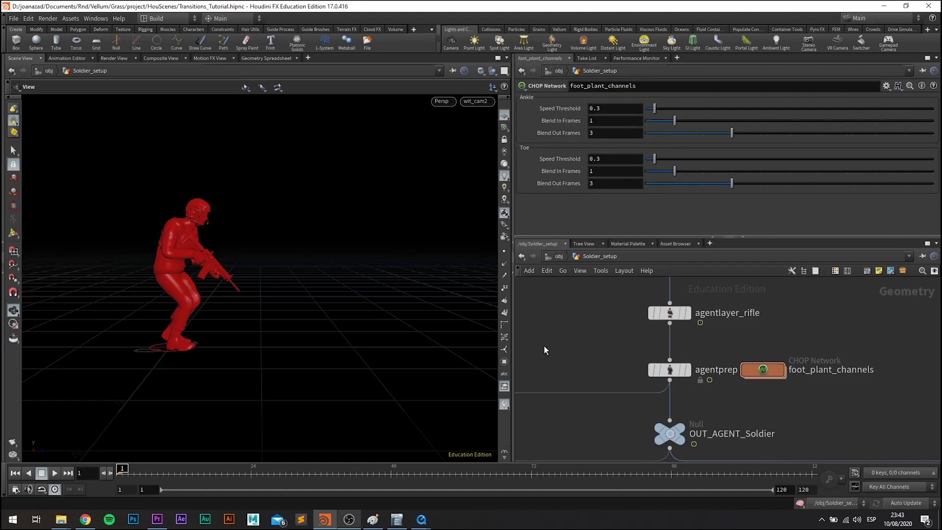
left_click(670, 370)
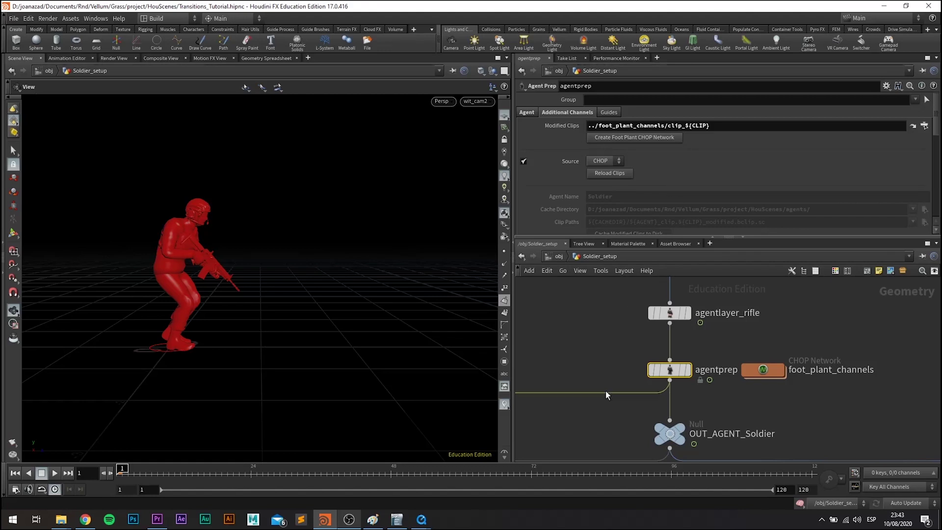
scroll(593, 364, "down", 3)
middle_click_drag(585, 365, 758, 296)
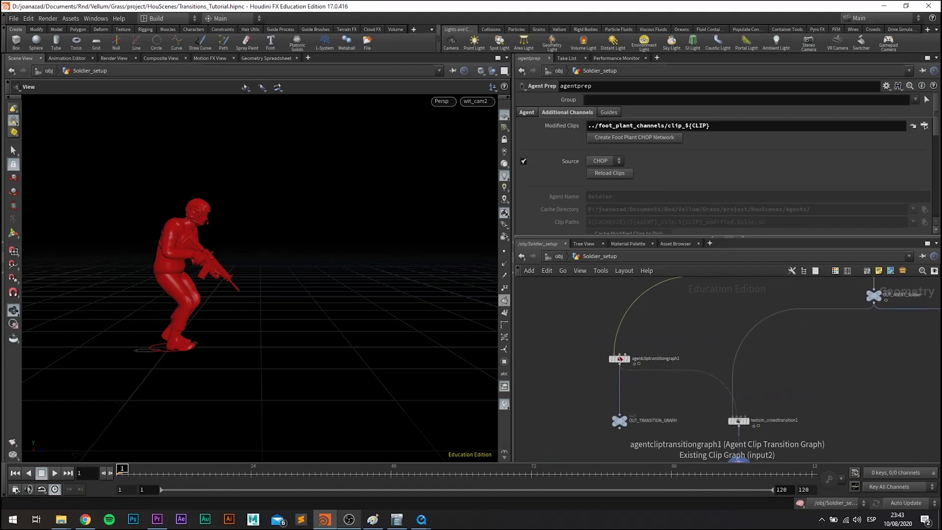
Review agentcliptransitiongraph1's transitions, then testsim_crowdtransition1: crouch_walk to kneel_idle at frame 24
scroll(553, 357, "up", 2)
scroll(622, 360, "up", 2)
left_click_drag(599, 331, 738, 383)
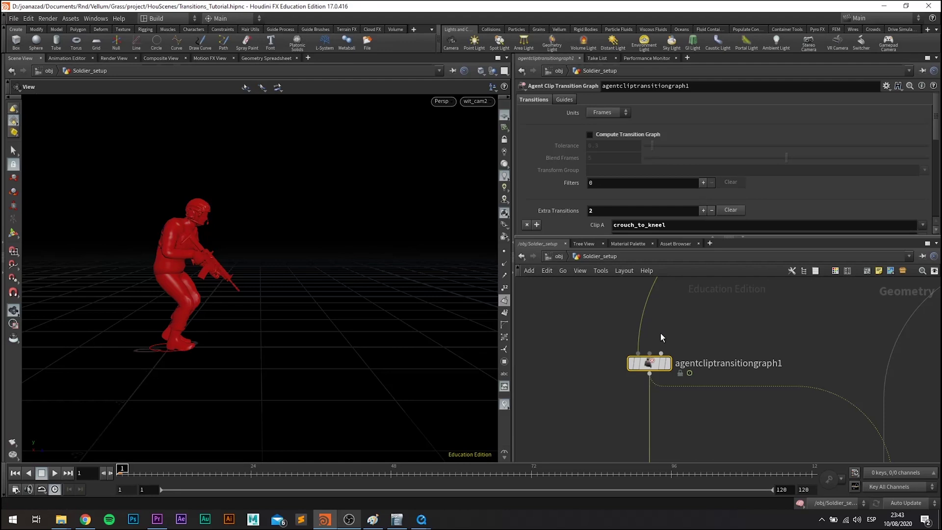
scroll(710, 184, "down", 1)
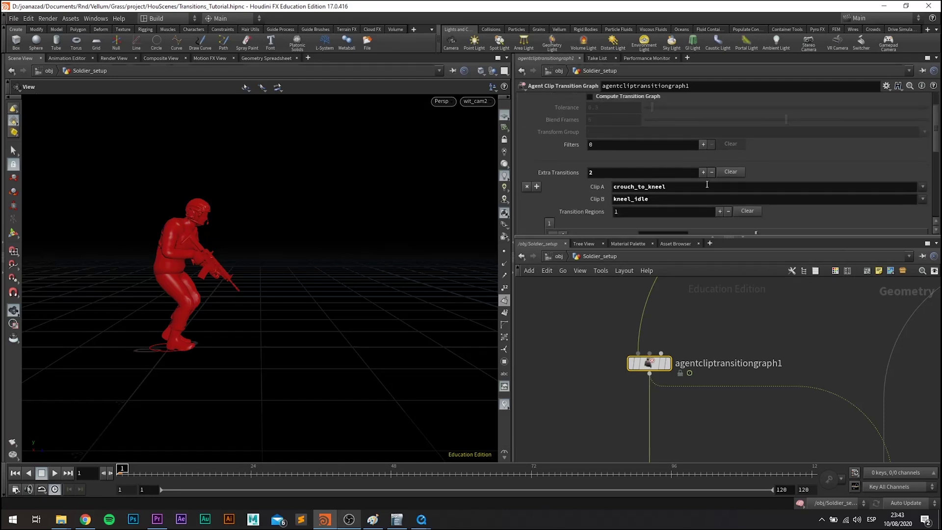
scroll(615, 177, "down", 2)
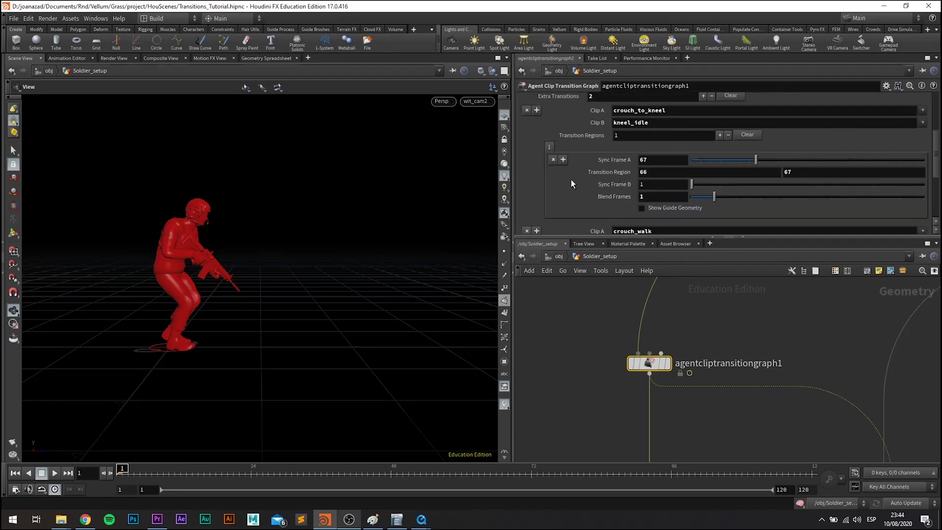
scroll(574, 187, "up", 5)
scroll(598, 328, "down", 3)
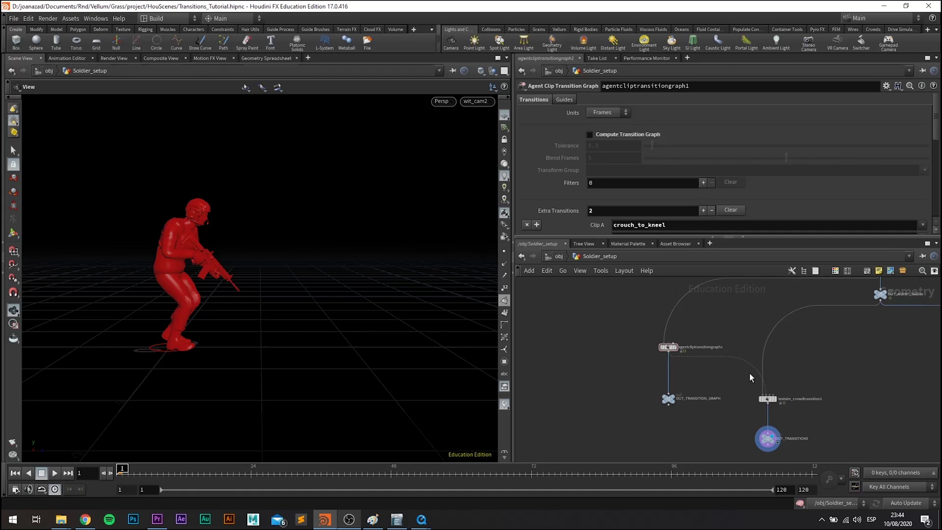
middle_click_drag(828, 395, 769, 364)
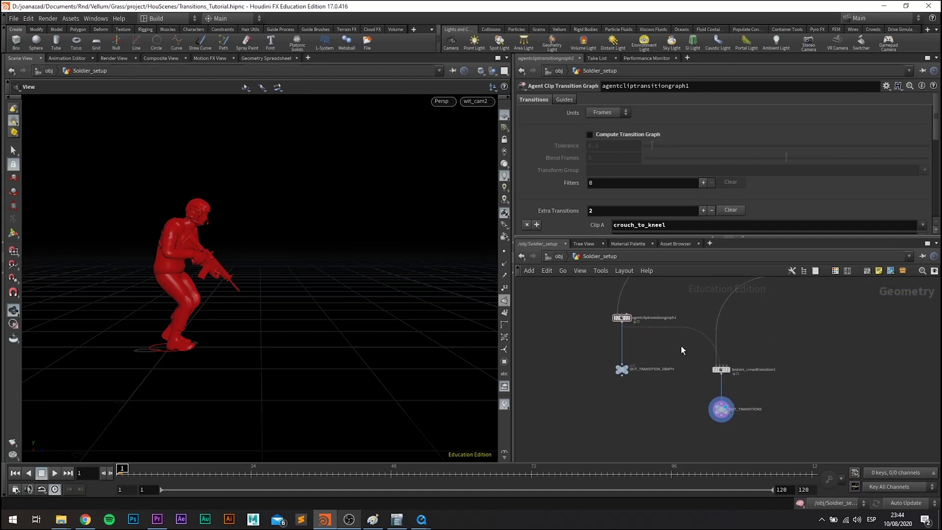
left_click_drag(681, 346, 786, 381)
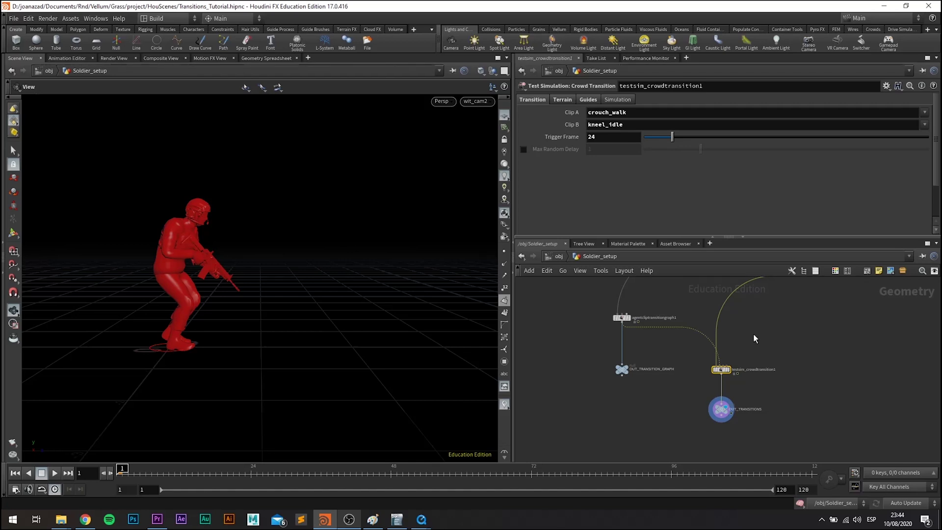
Frame all nodes and view the crowd transition test's Terrain options
key("h")
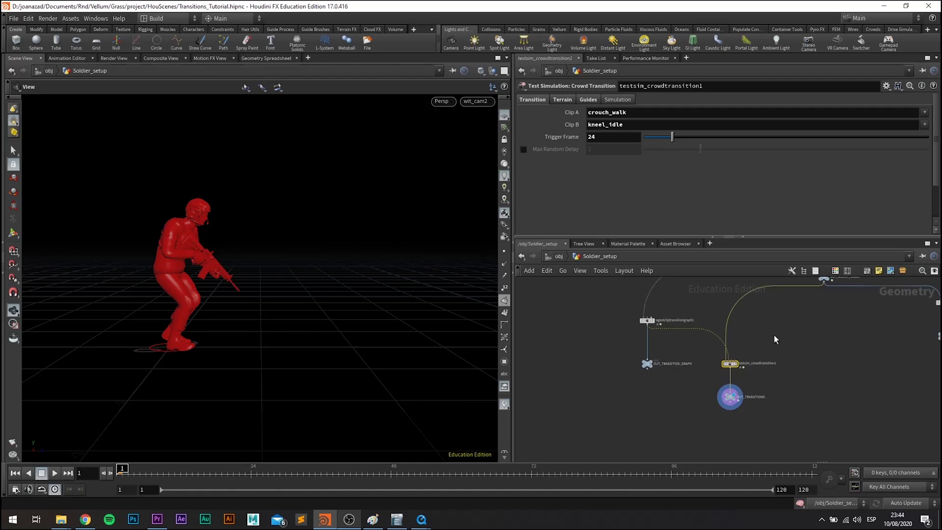
scroll(780, 342, "down", 3)
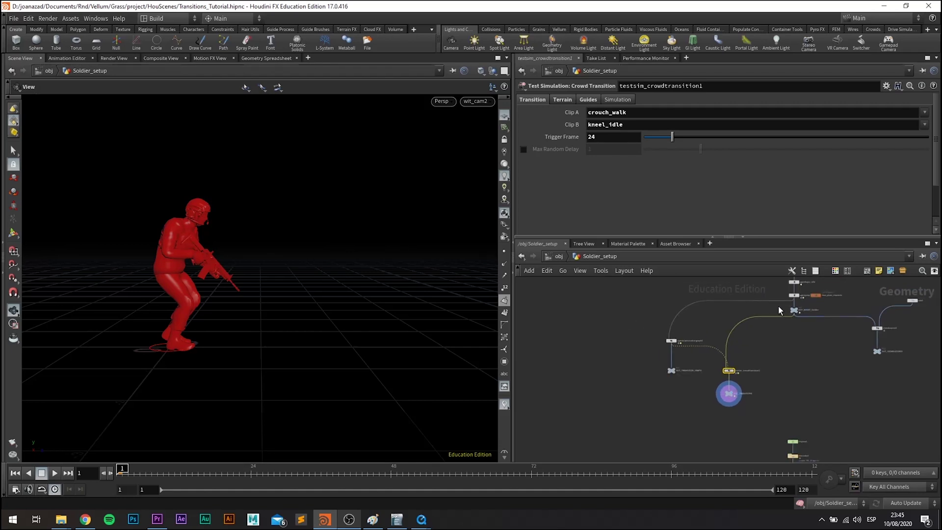
left_click(564, 101)
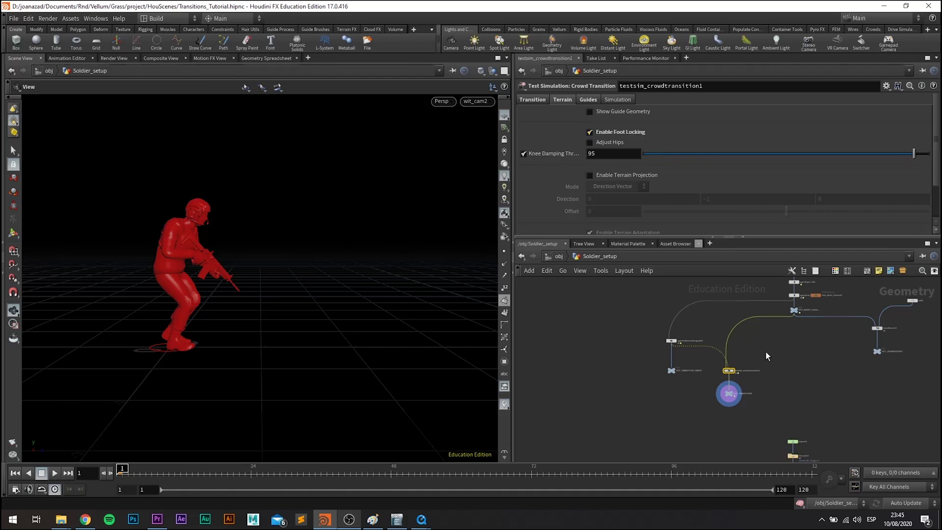
mouse_move(820, 412)
middle_mouse_down()
mouse_move(793, 366)
mouse_move(757, 347)
middle_mouse_up()
Select dopnet1, then show agentcliptransitiongraph1's crouch_to_kneel to kneel_idle transition (Sync Frame 67)
left_click_drag(734, 375, 784, 403)
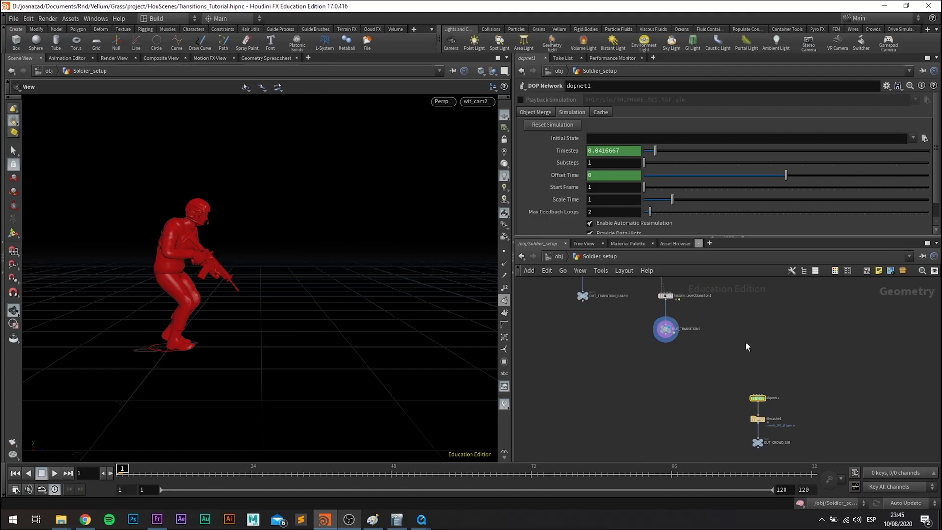
middle_click_drag(741, 319, 772, 377)
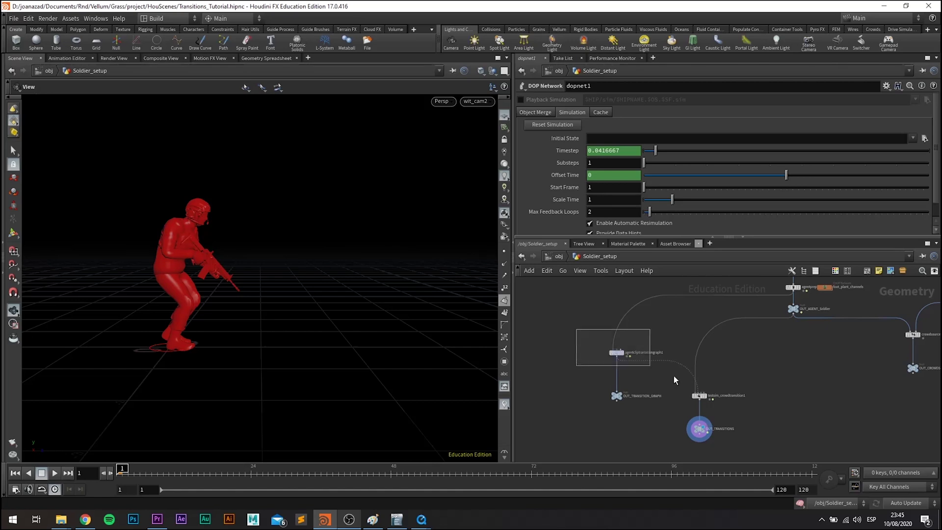
left_click(617, 352)
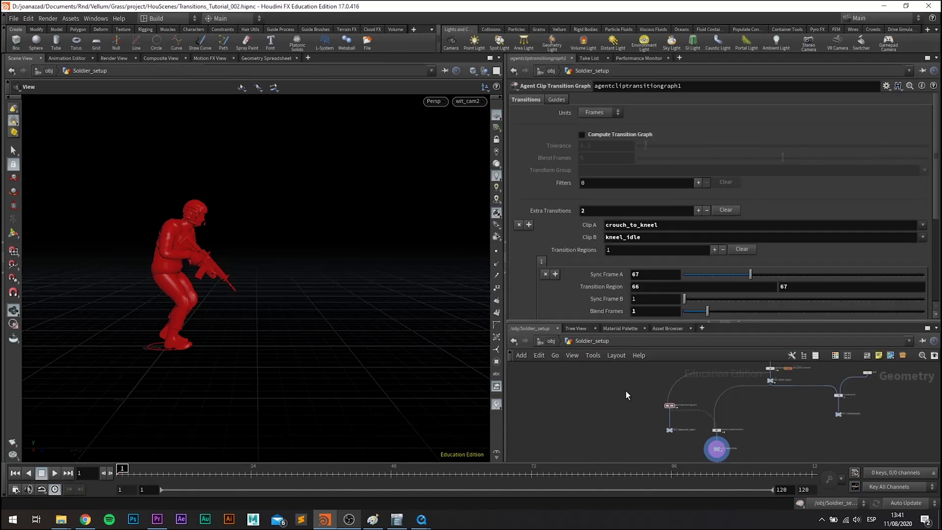
Select agentcliptransitiongraph1 and frame it in the network view
left_click_drag(626, 390, 705, 415)
key("f")
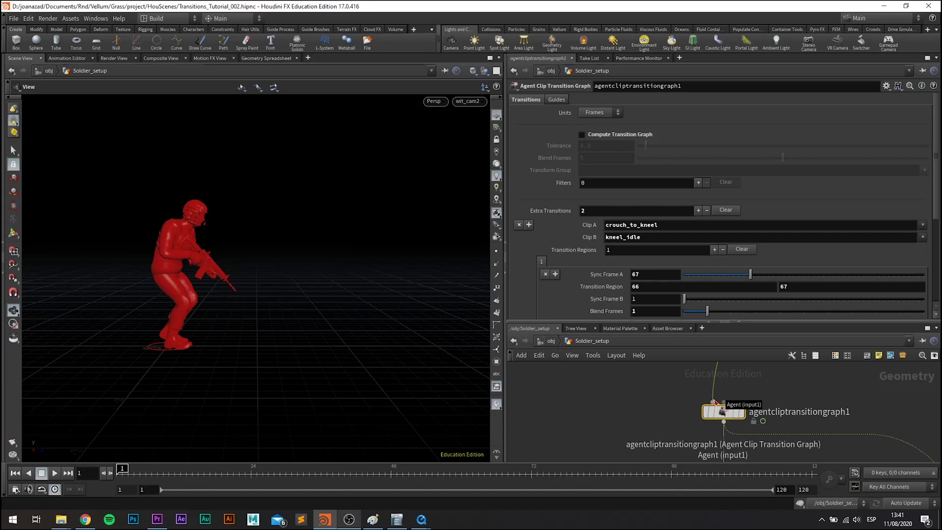
scroll(717, 390, "down", 3)
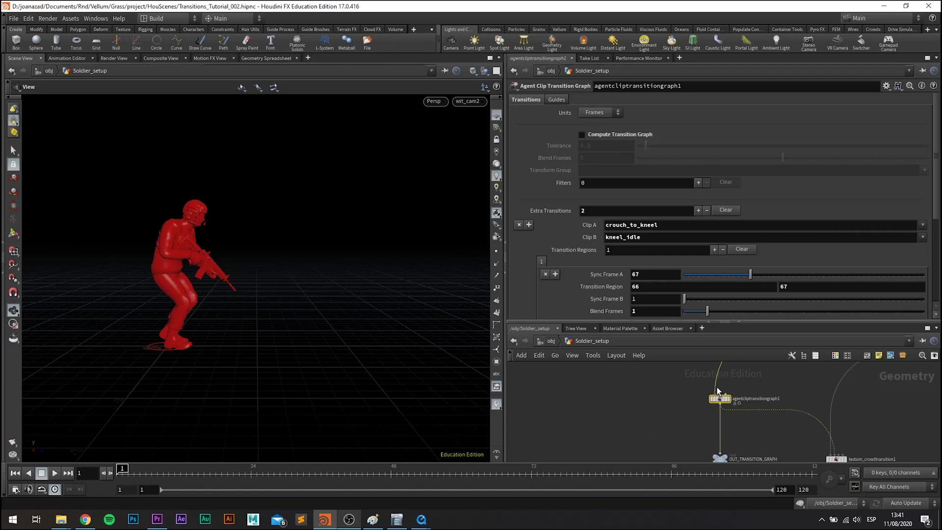
scroll(742, 407, "up", 2)
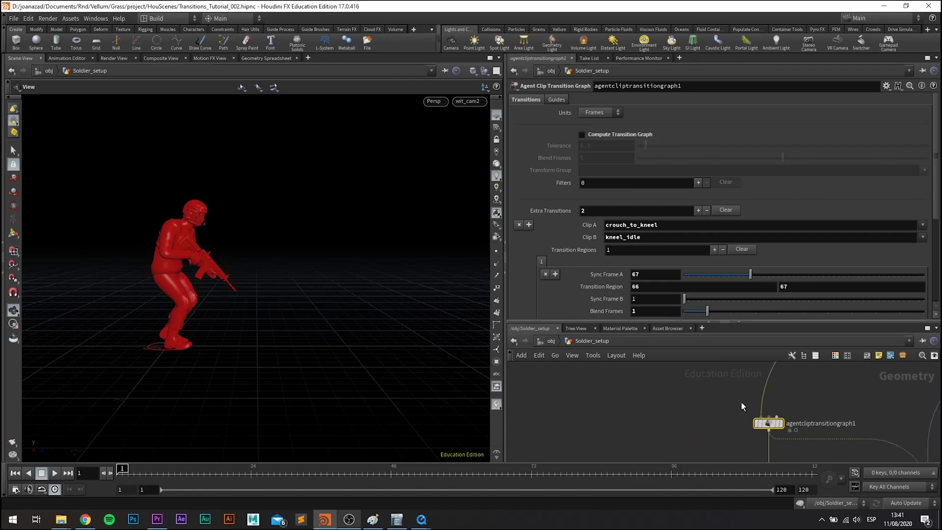
middle_click_drag(742, 406, 703, 387)
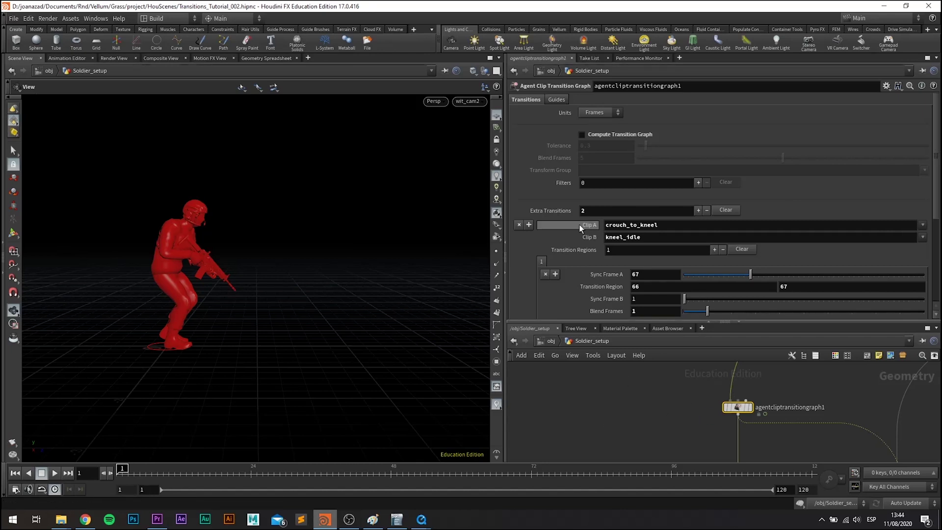
Scroll through its crouch_walk and crouch_to_kneel extra transitions, then switch to Paint
scroll(624, 169, "down", 2)
scroll(621, 189, "down", 2)
scroll(613, 221, "down", 1)
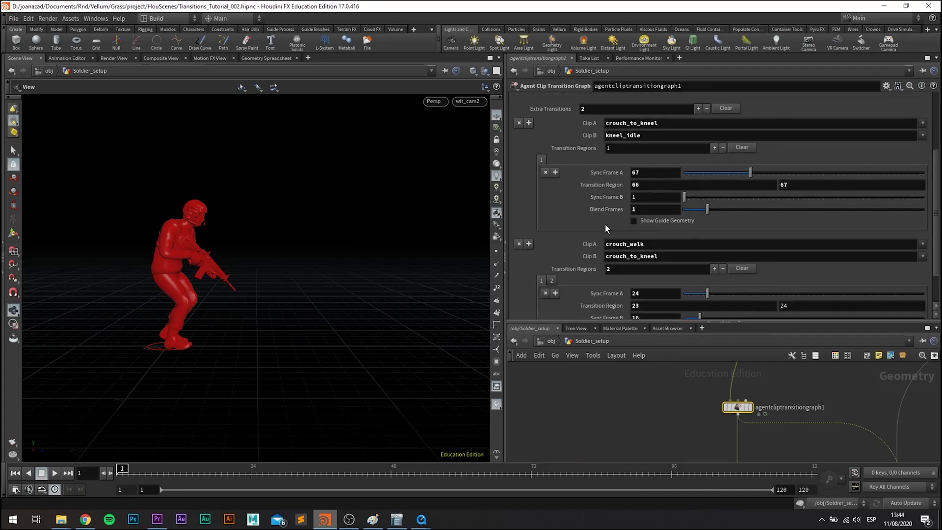
scroll(600, 255, "down", 1)
scroll(600, 257, "up", 2)
scroll(601, 257, "up", 3)
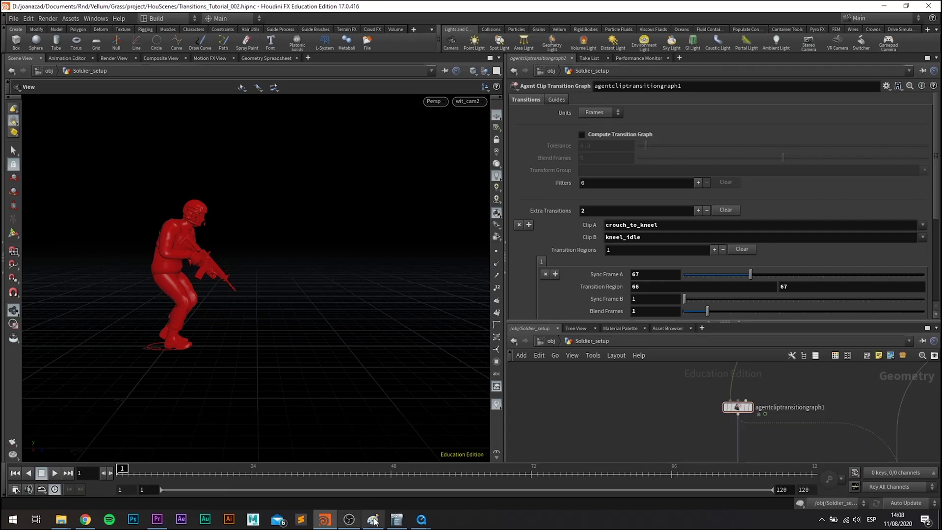
left_click(373, 521)
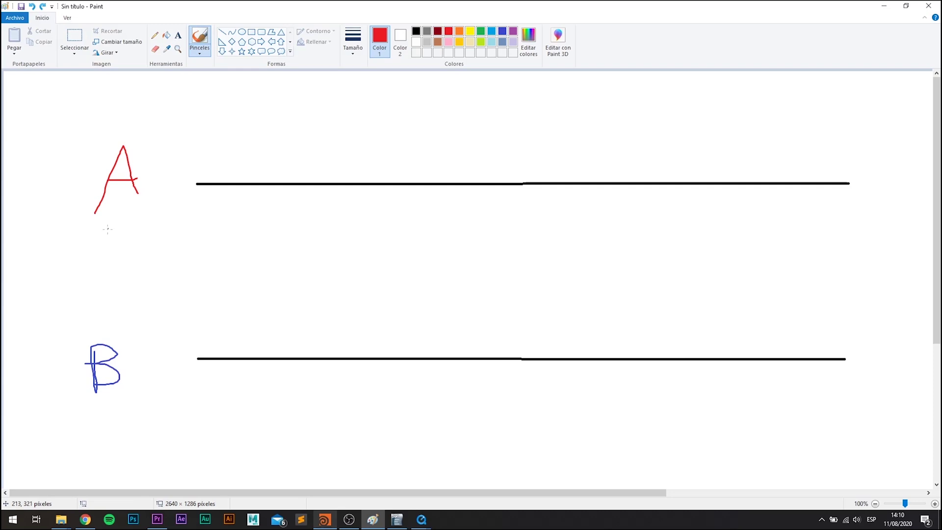
Write a red 49 under A and a blue 67 under B, then mark a green point on A's line
mouse_move(108, 228)
left_mouse_down()
mouse_move(112, 239)
mouse_move(121, 228)
mouse_move(125, 237)
left_mouse_up()
left_click(499, 32)
mouse_move(101, 416)
left_mouse_down()
mouse_move(96, 423)
mouse_move(112, 428)
mouse_move(119, 421)
left_mouse_up()
left_click(481, 31)
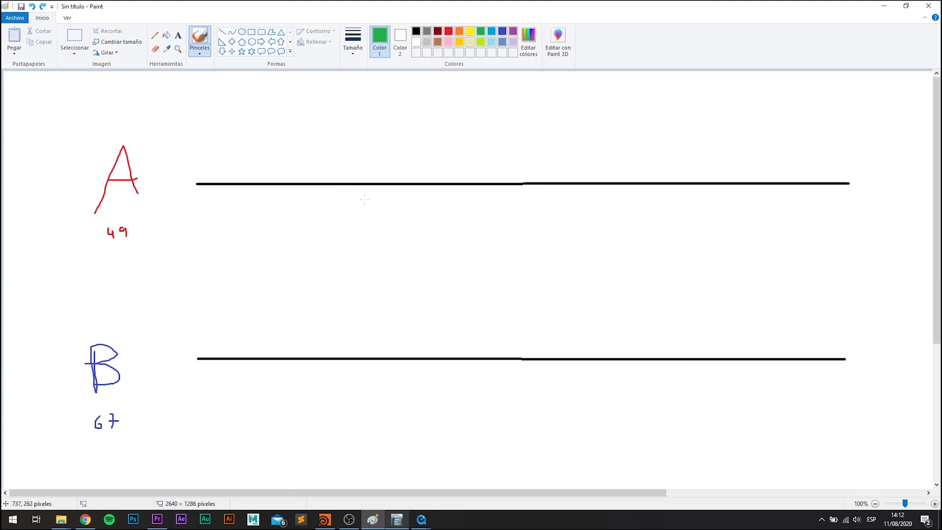
mouse_move(376, 200)
left_mouse_down()
mouse_move(375, 187)
mouse_move(394, 191)
mouse_move(378, 194)
left_mouse_up()
Mark green points on both lines, label frames 24 and 1, and link 1 up to 24
mouse_move(678, 195)
left_mouse_down()
mouse_move(686, 171)
mouse_move(690, 195)
mouse_move(676, 195)
left_mouse_up()
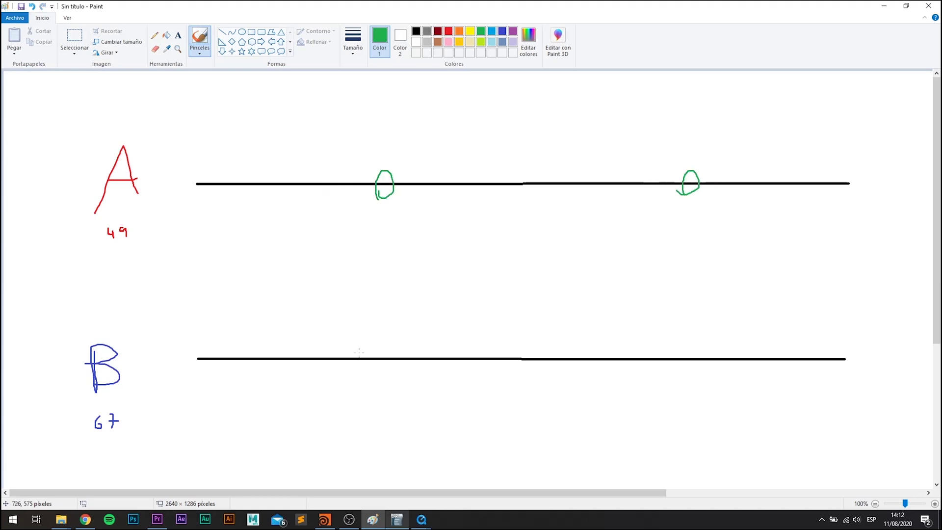
mouse_move(371, 342)
left_mouse_down()
mouse_move(358, 354)
mouse_move(376, 367)
mouse_move(364, 350)
left_mouse_up()
left_click_drag(375, 224, 394, 238)
left_click_drag(200, 366, 219, 339)
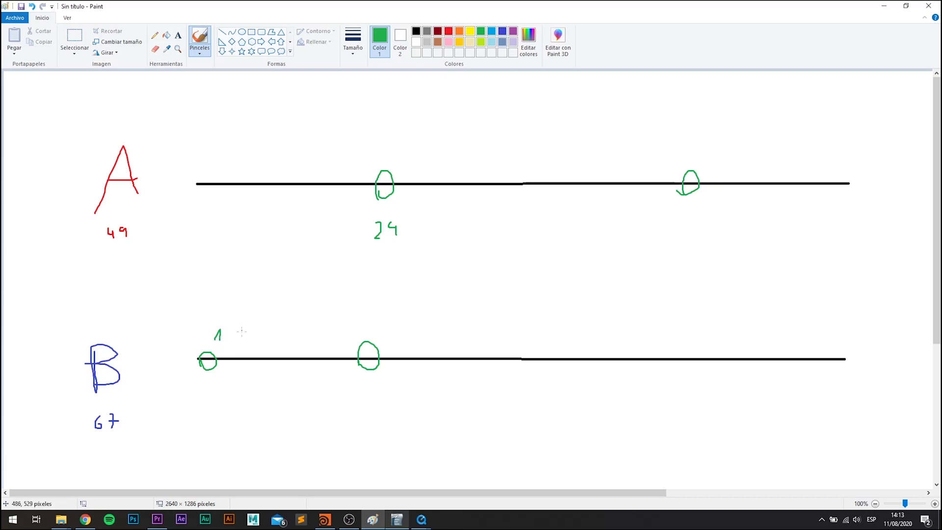
mouse_move(231, 343)
left_mouse_down()
mouse_move(377, 240)
mouse_move(280, 328)
mouse_move(248, 337)
mouse_move(371, 248)
mouse_move(287, 314)
left_mouse_up()
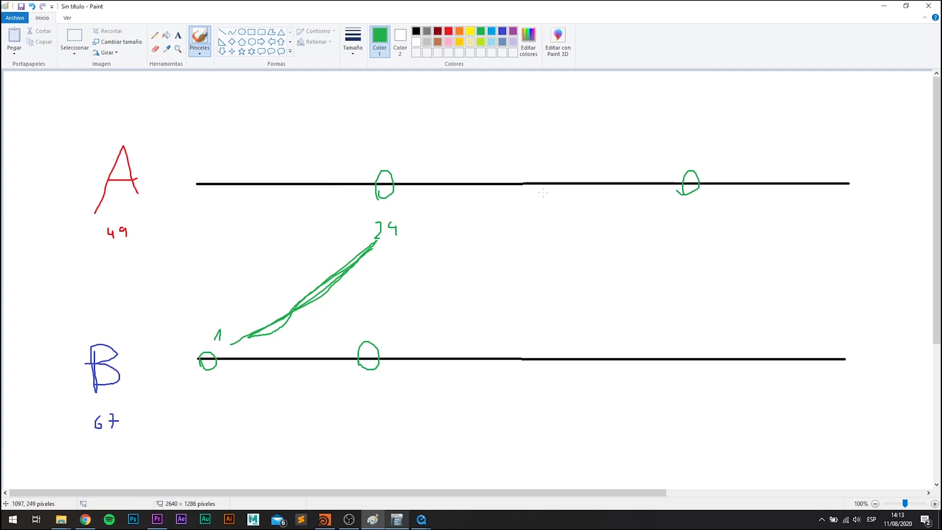
Label the right upper point and frame 25, link them, and loop the first transition in purple
left_click_drag(664, 214, 676, 221)
mouse_move(675, 216)
left_mouse_down()
mouse_move(676, 234)
mouse_move(689, 215)
left_mouse_up()
mouse_move(379, 328)
left_mouse_down()
mouse_move(394, 338)
mouse_move(407, 328)
mouse_move(399, 338)
mouse_move(623, 236)
mouse_move(513, 312)
left_mouse_up()
left_click_drag(456, 329, 630, 232)
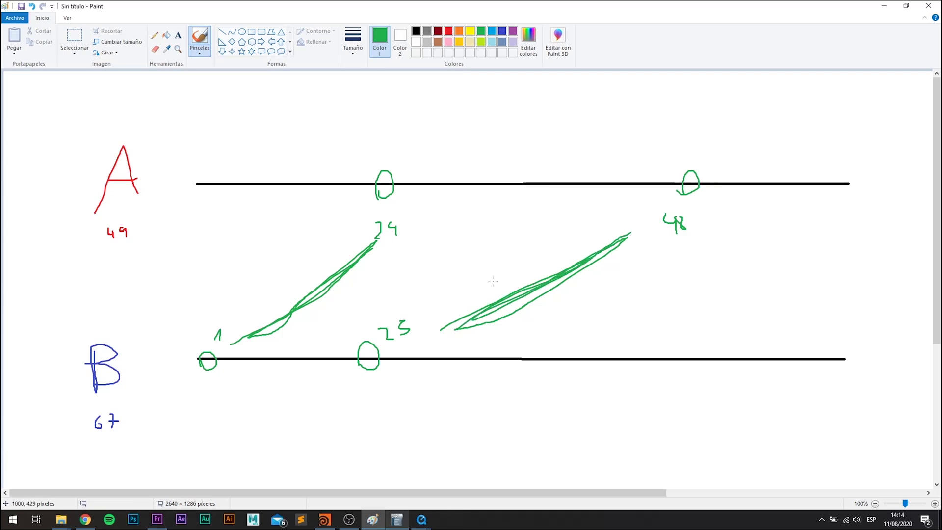
mouse_move(183, 392)
left_mouse_down()
mouse_move(196, 292)
mouse_move(459, 194)
mouse_move(159, 373)
left_mouse_up()
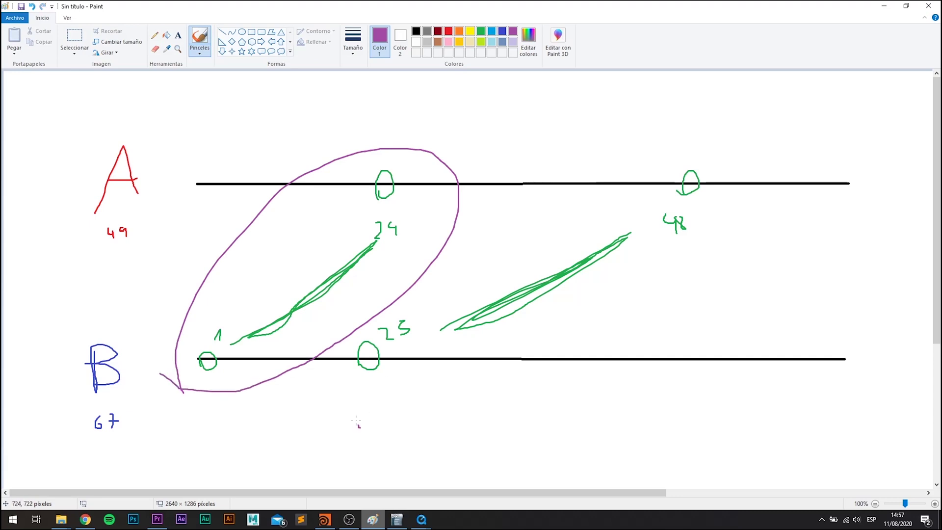
mouse_move(359, 427)
left_mouse_down()
mouse_move(510, 213)
mouse_move(738, 240)
mouse_move(349, 422)
mouse_move(329, 408)
left_mouse_up()
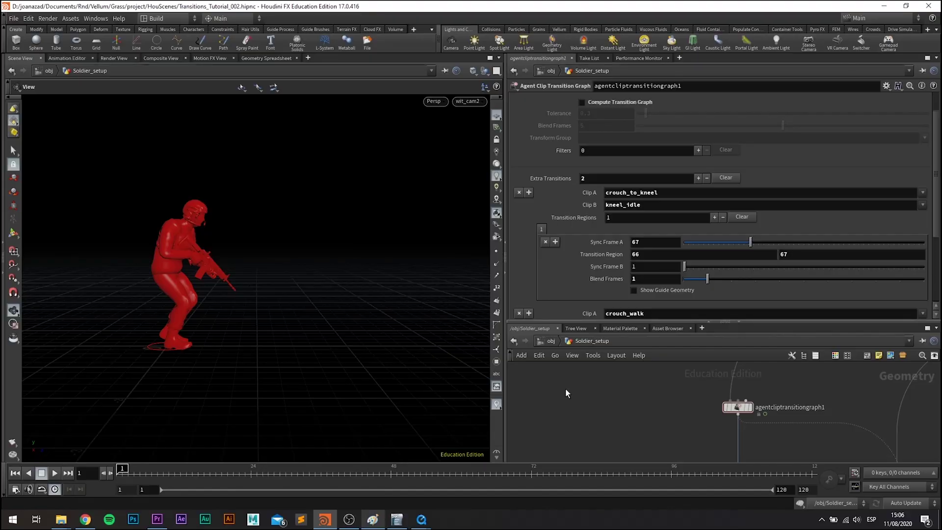
Add a new Agent Clip Transition Graph node to the Soldier_setup network
key("Tab")
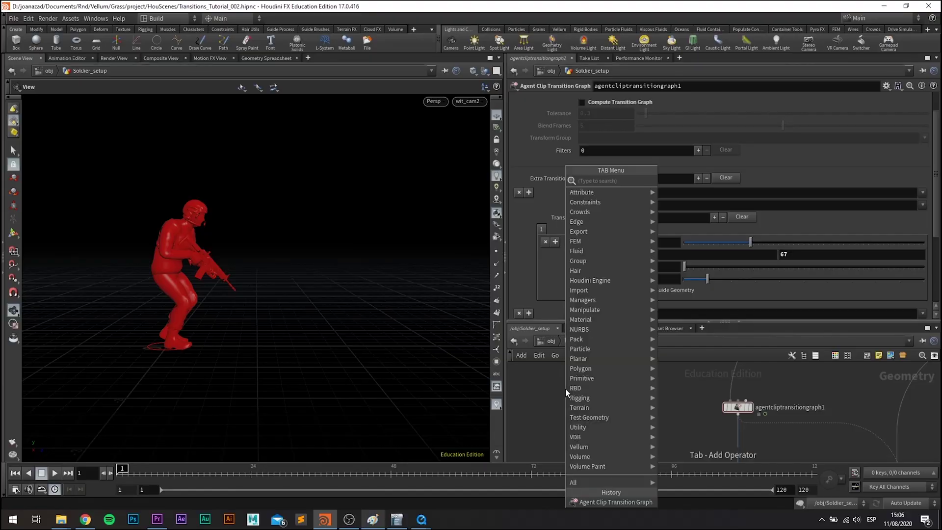
type("age")
left_click(712, 219)
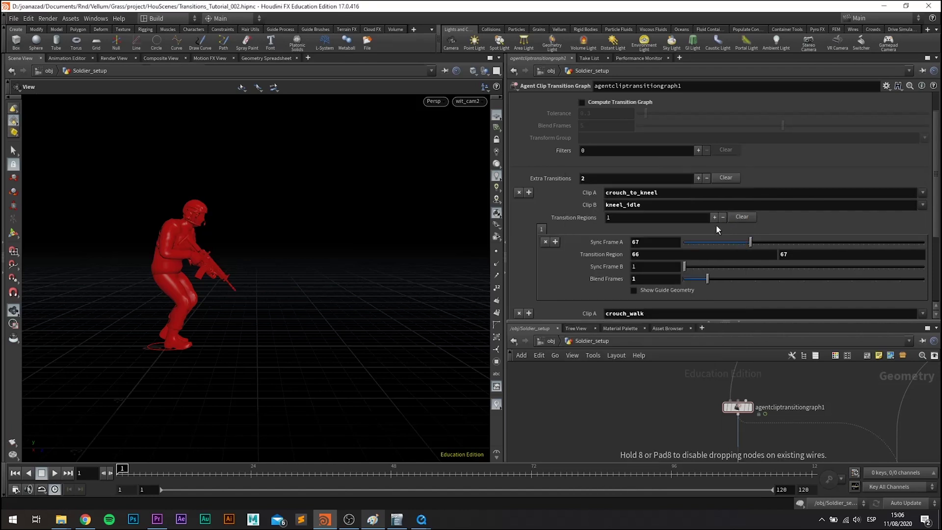
left_click(607, 402)
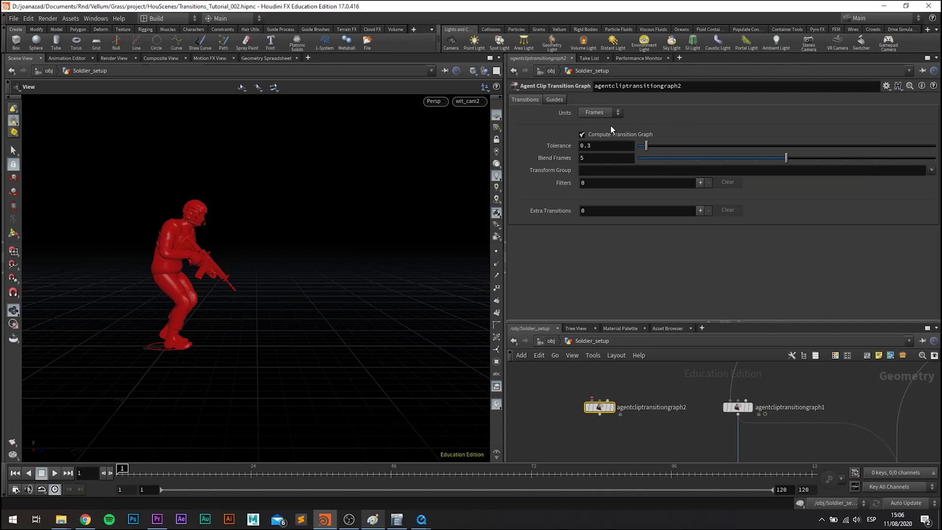
Turn off Compute Transition Graph and add two extra transition entries
left_click(589, 134)
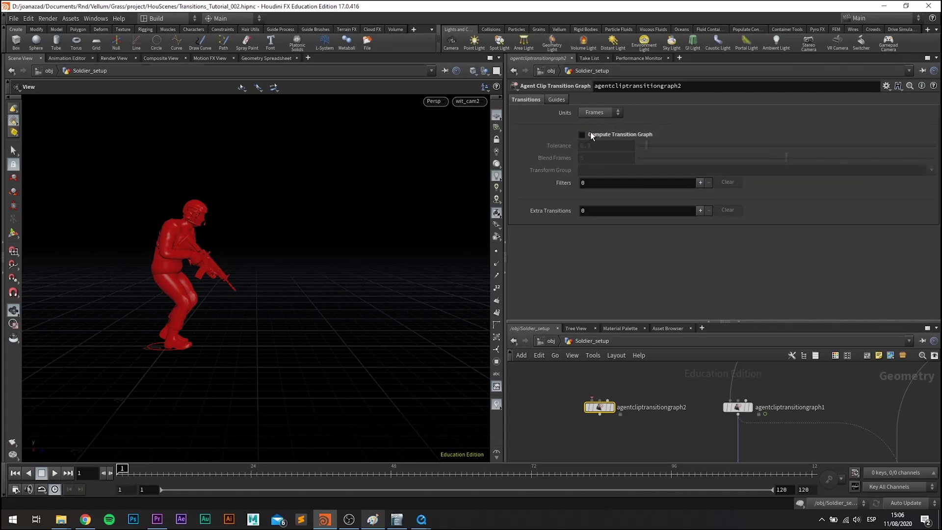
left_click(700, 210)
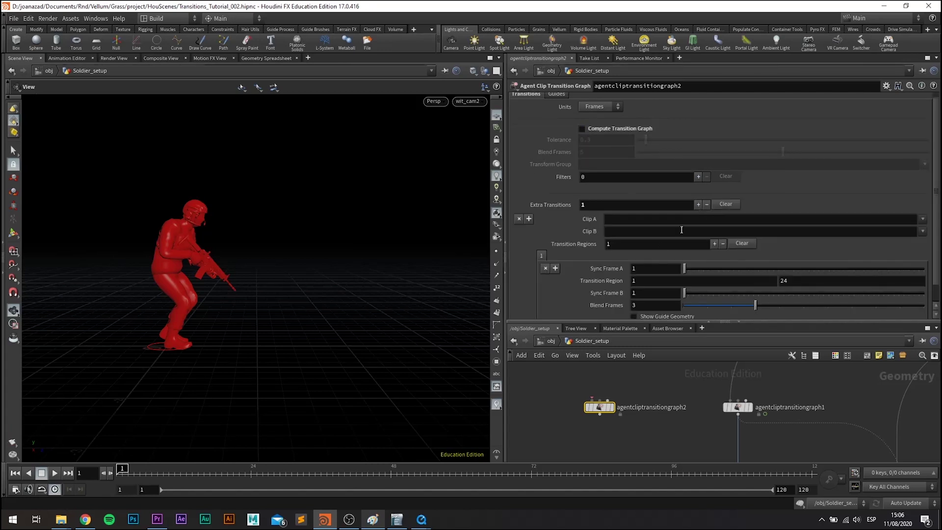
left_click(698, 207)
scroll(641, 216, "down", 3)
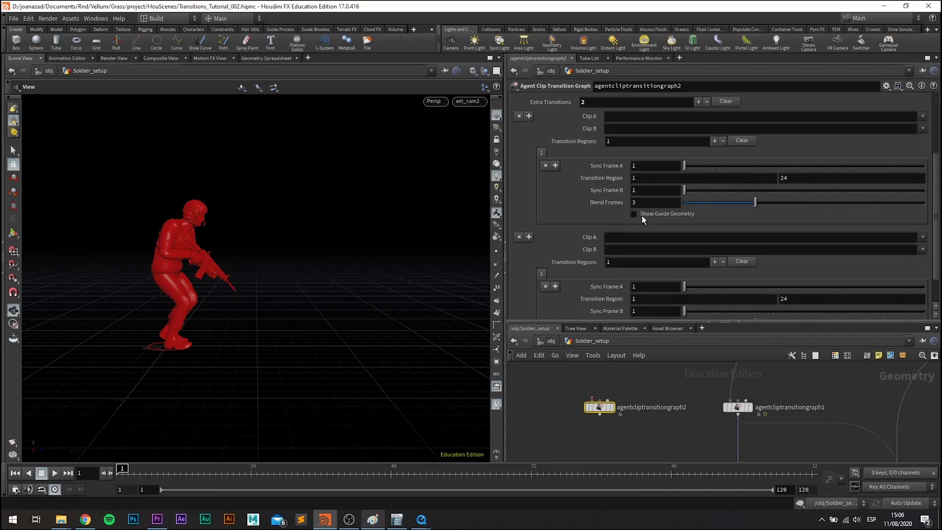
scroll(642, 215, "down", 2)
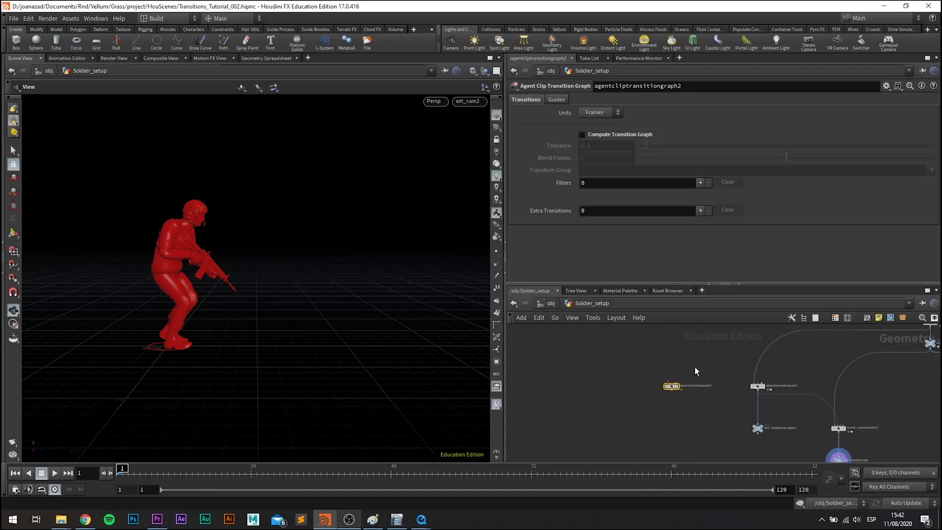
Wire the agent node's output into agentcliptransitiongraph2
scroll(640, 371, "up", 2)
scroll(607, 390, "down", 2)
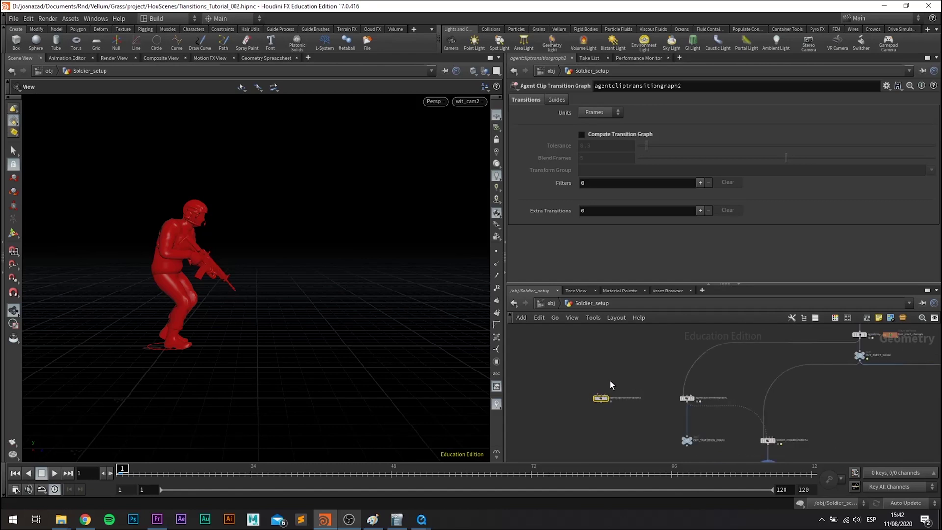
left_click(842, 345)
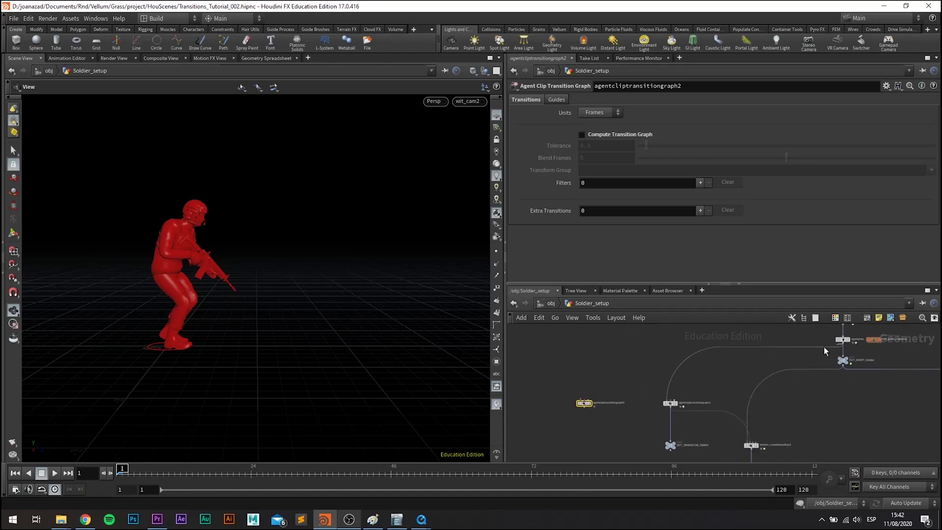
left_click(584, 399)
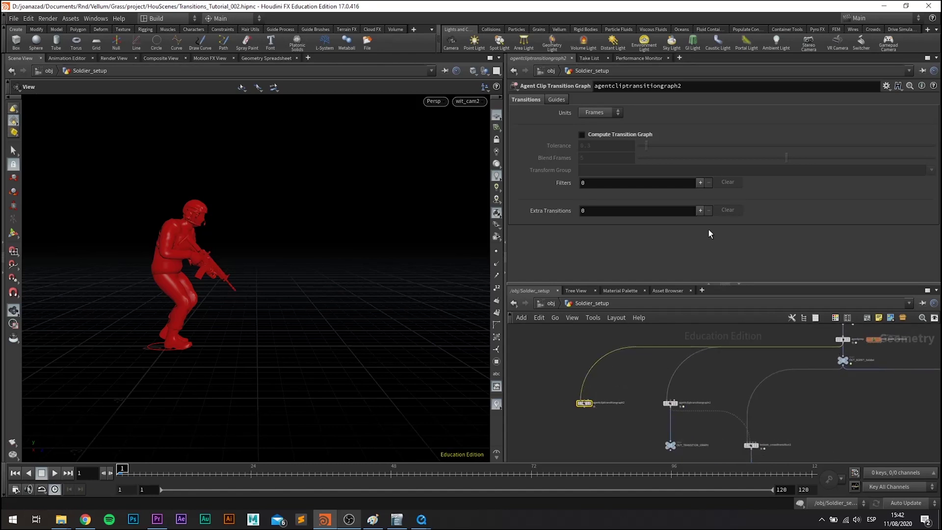
Add an extra transition with Clip A crouch_walk and Clip B crouch_to_kneel
left_click(699, 211)
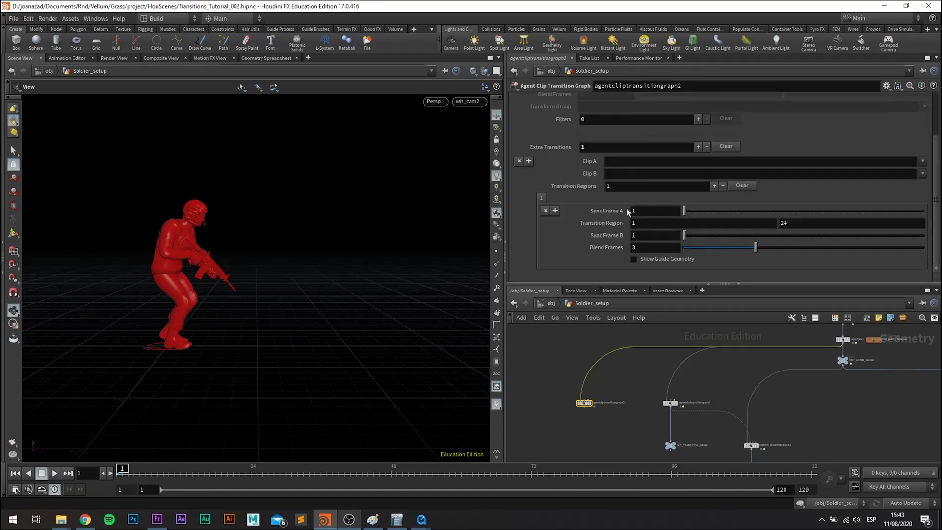
left_click(922, 162)
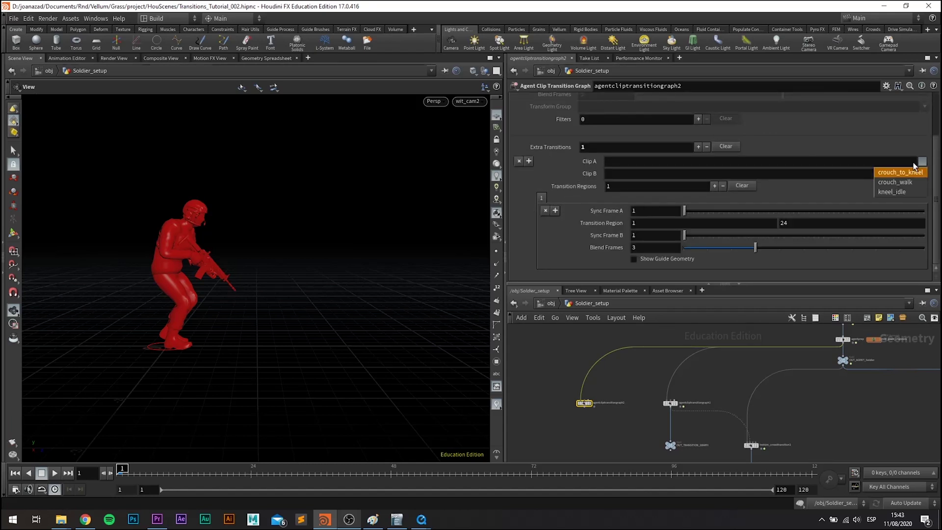
left_click(893, 182)
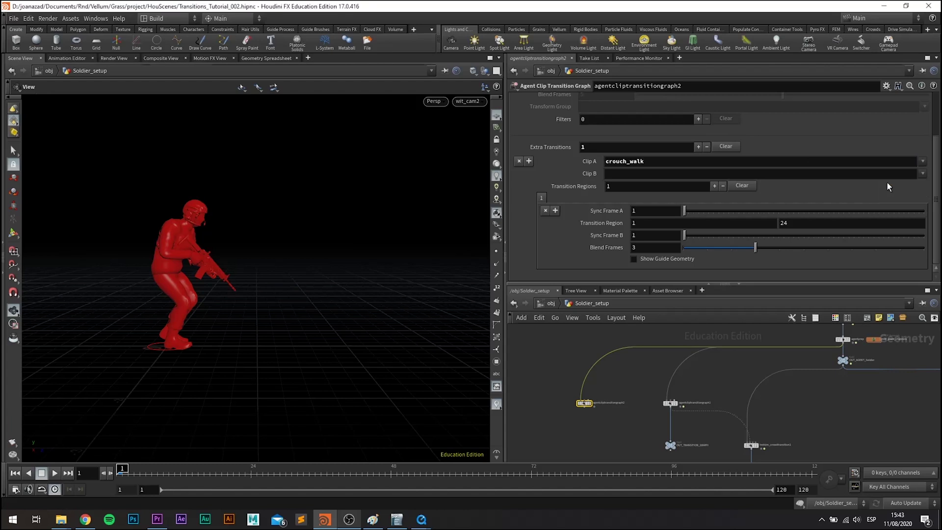
left_click(921, 175)
left_click(905, 186)
Show guide geometry and set Sync Frame A to 24 and Sync Frame B to 16
left_click(633, 259)
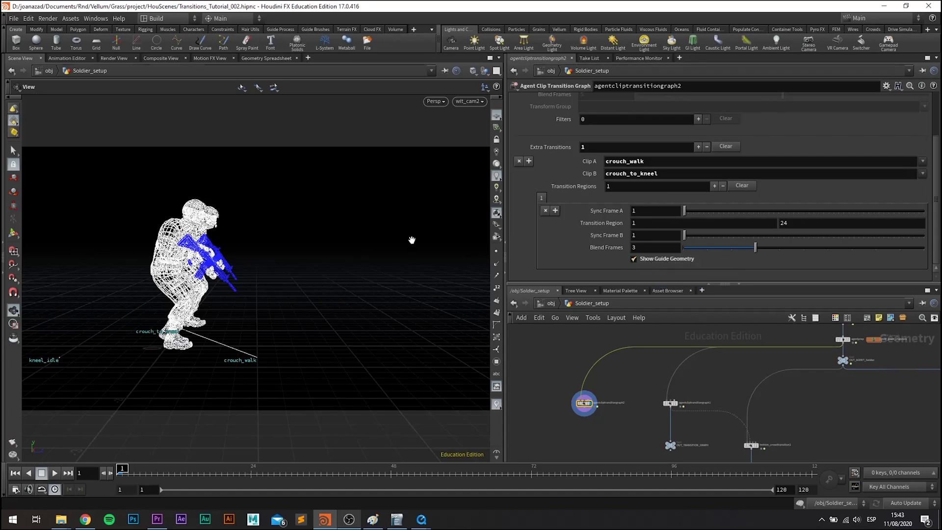
left_click_drag(310, 272, 270, 285)
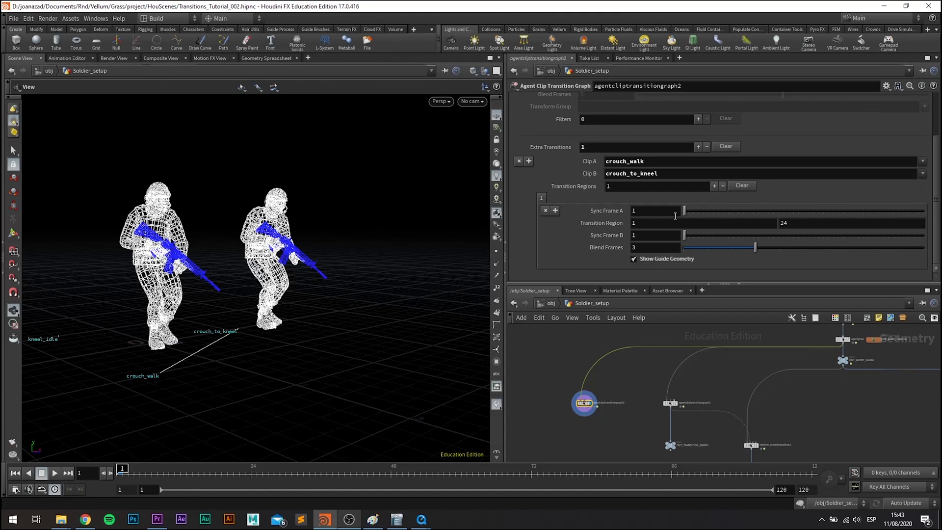
left_click_drag(685, 211, 711, 214)
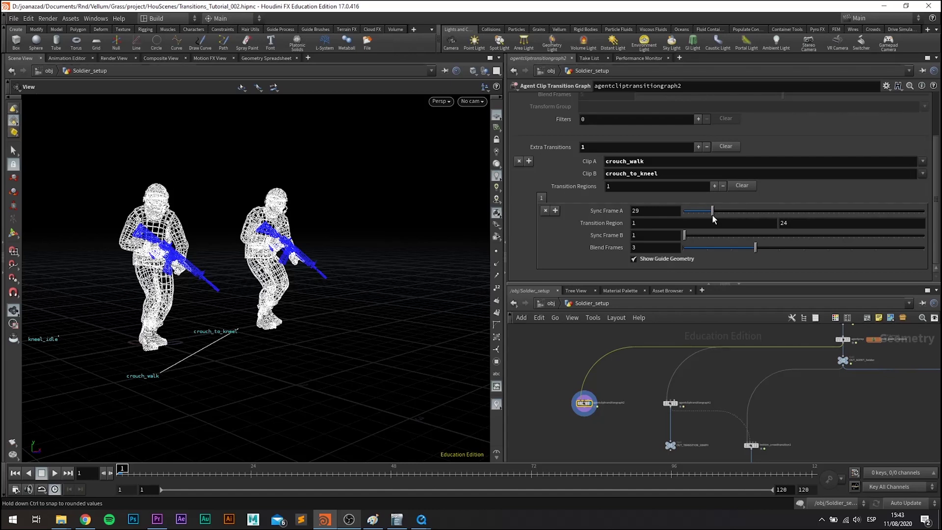
left_click_drag(712, 214, 707, 215)
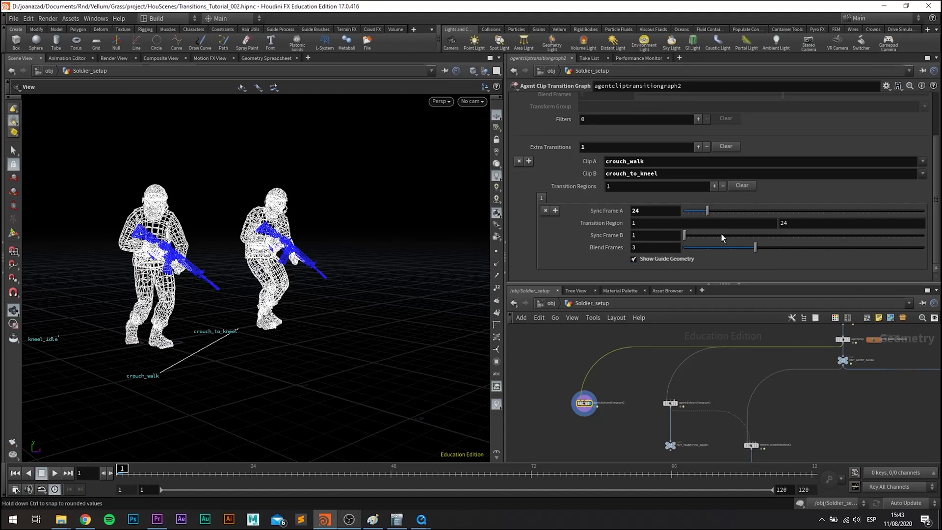
left_click_drag(686, 236, 701, 239)
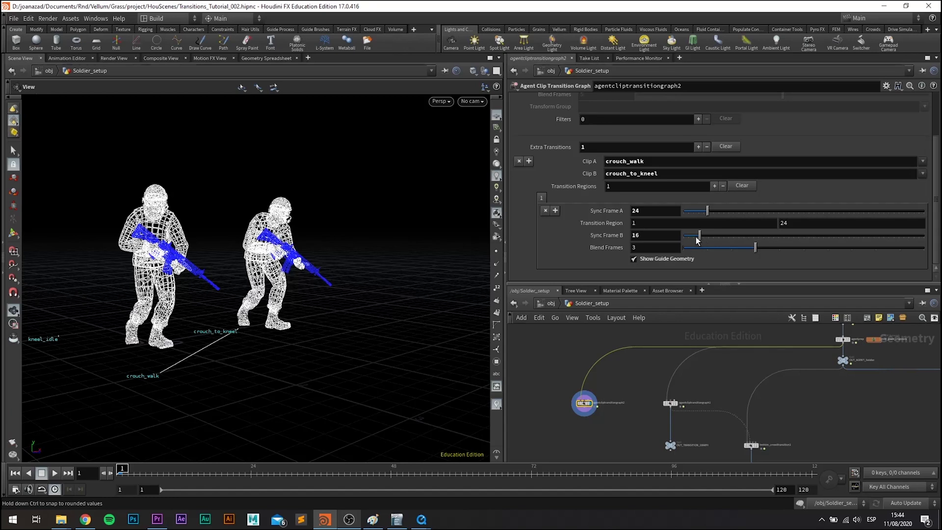
mouse_move(334, 288)
left_mouse_down()
mouse_move(325, 301)
mouse_move(303, 286)
mouse_move(305, 298)
mouse_move(288, 297)
mouse_move(303, 305)
left_mouse_up()
Set Blend Frames to 10 and the Transition Region start to 23
key("ctrl+z")
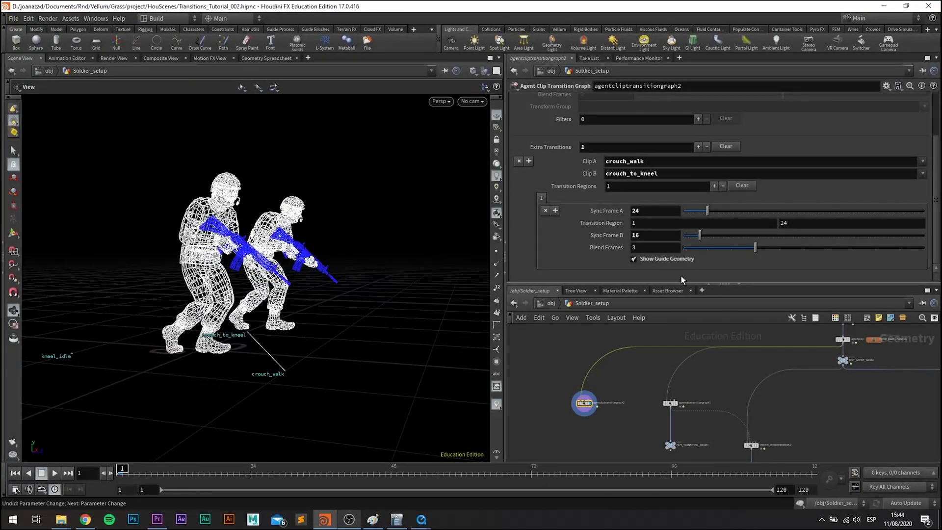
left_click(630, 248)
type("0")
key("Return")
type("23")
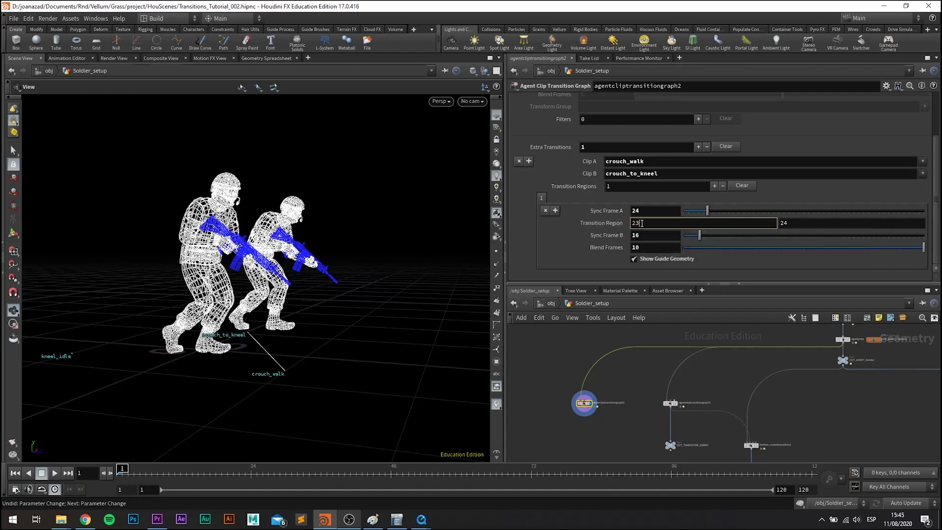
key("Return")
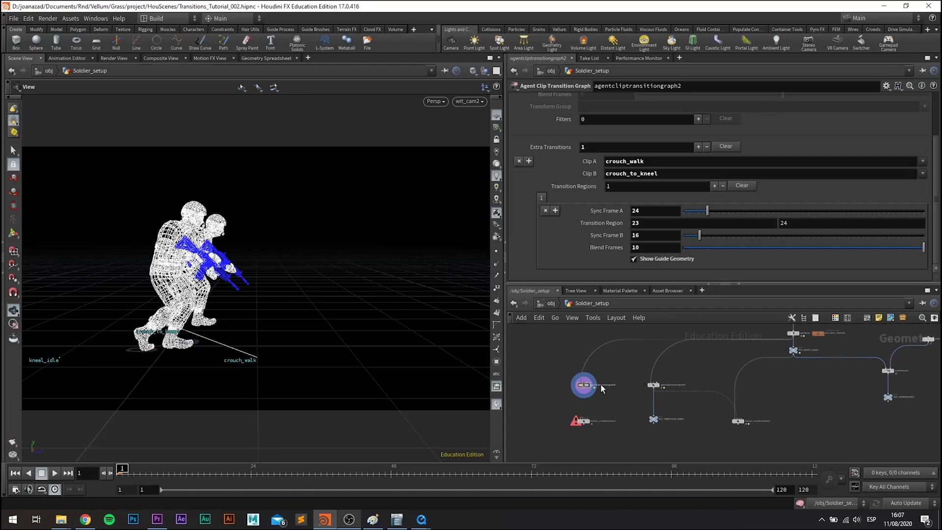
Connect agentcliptransitiongraph2's output to testsim_crowdtransition2's second input
scroll(581, 420, "up", 3)
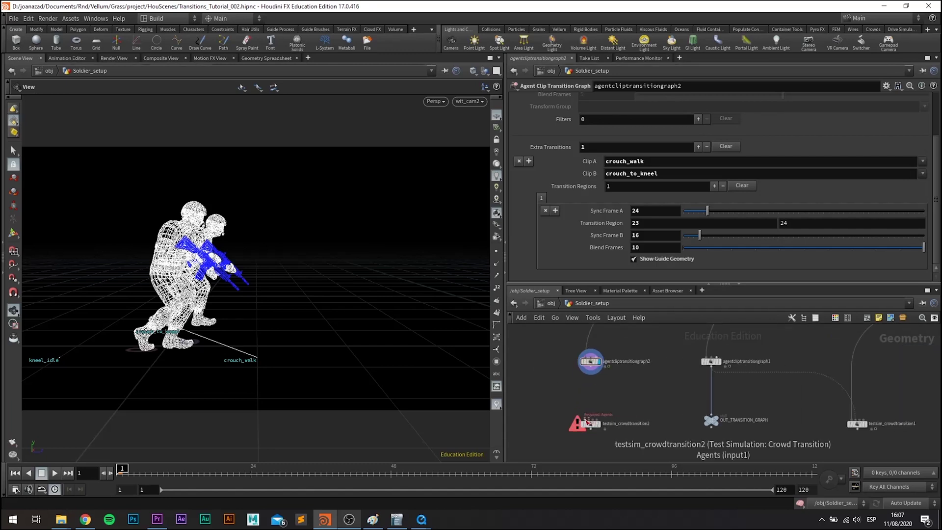
left_click(586, 420)
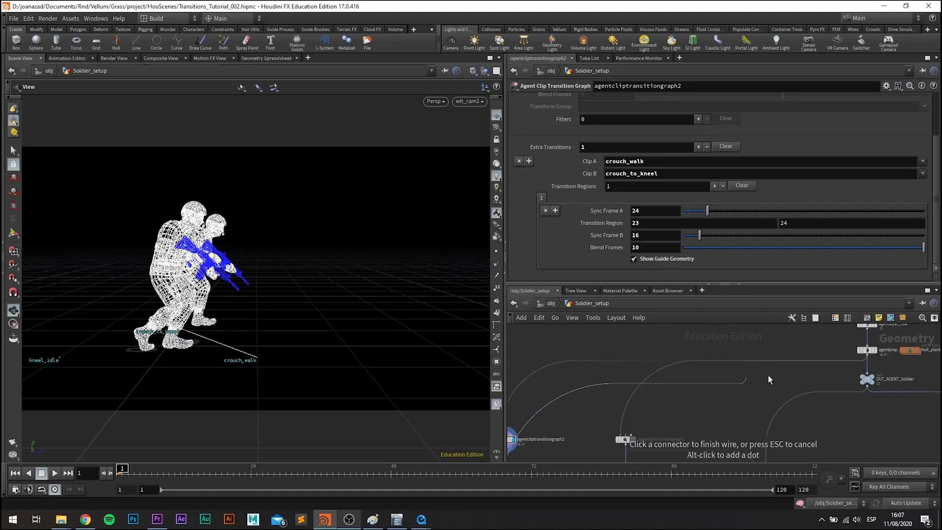
key("Escape")
middle_click_drag(600, 405, 627, 388)
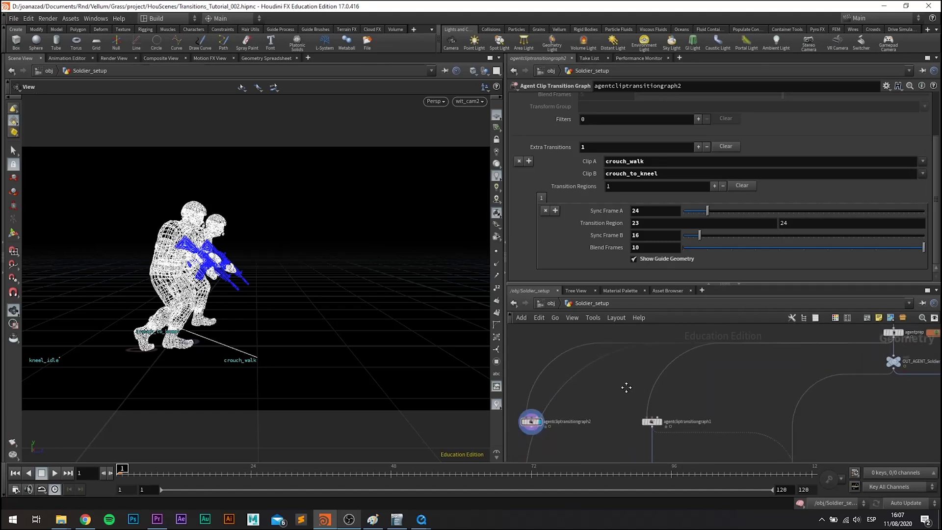
scroll(596, 398, "up", 3)
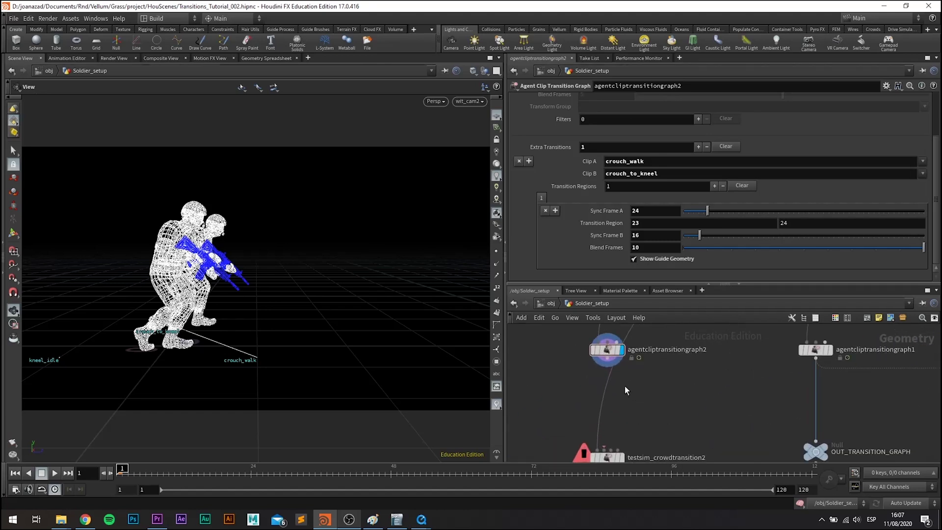
left_click(609, 361)
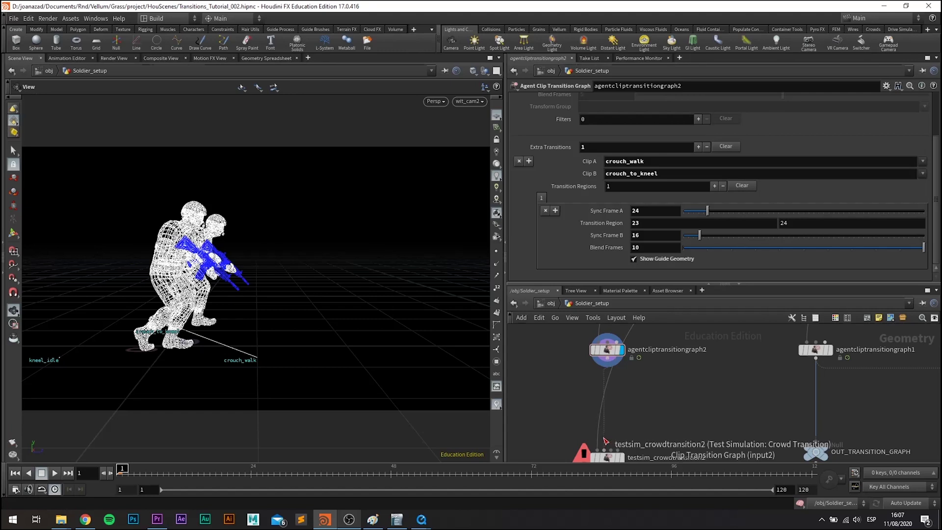
left_click(605, 440)
Set the display flag on testsim_crowdtransition2 and select it to view its settings
middle_click_drag(630, 448, 641, 399)
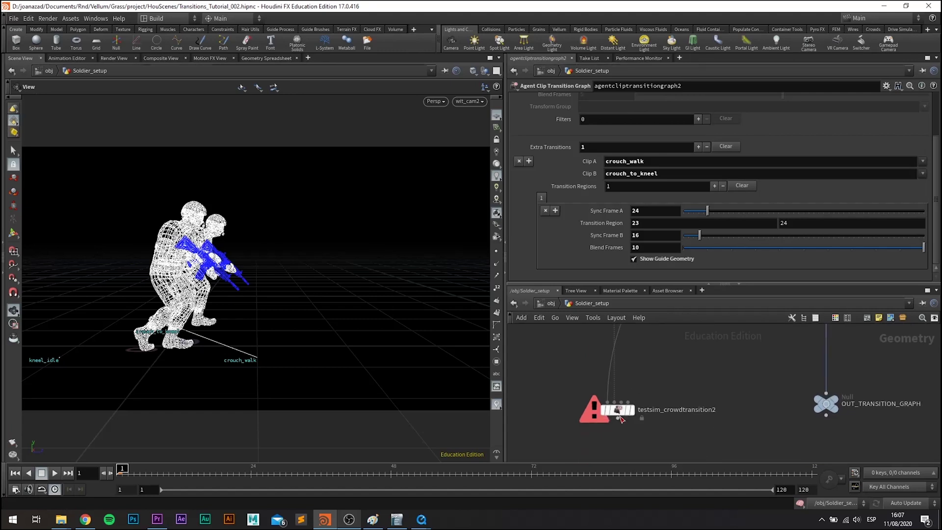
left_click(641, 400)
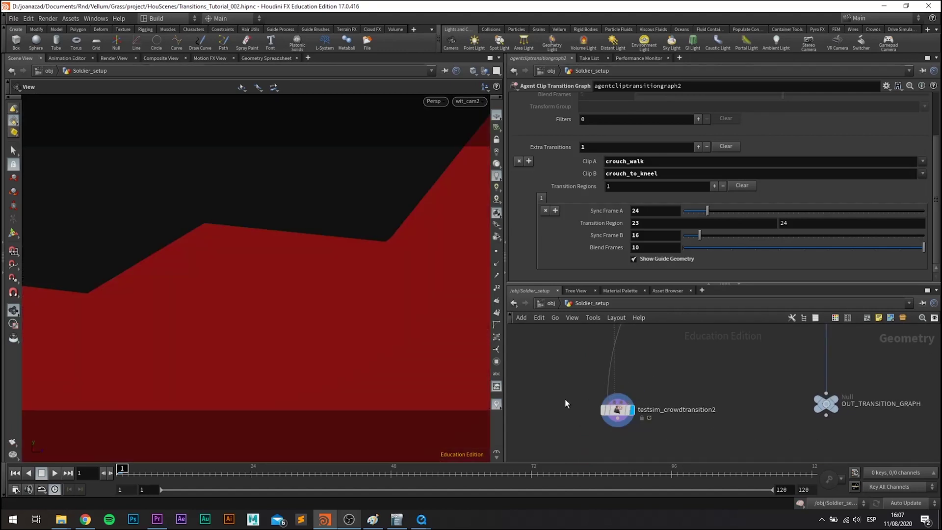
left_click(617, 410)
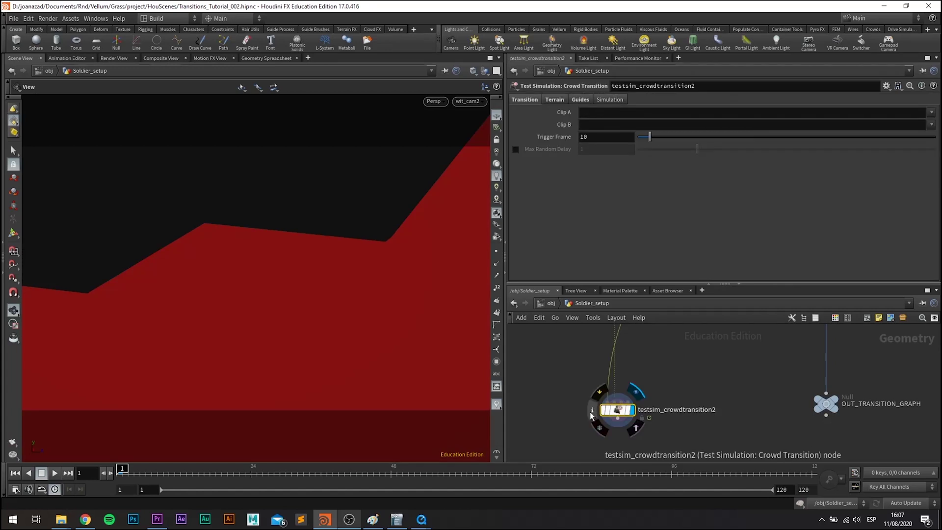
Set the test's Clip A to crouch_walk, Clip B to crouch_to_kneel, and Trigger Frame to 5
left_click(931, 113)
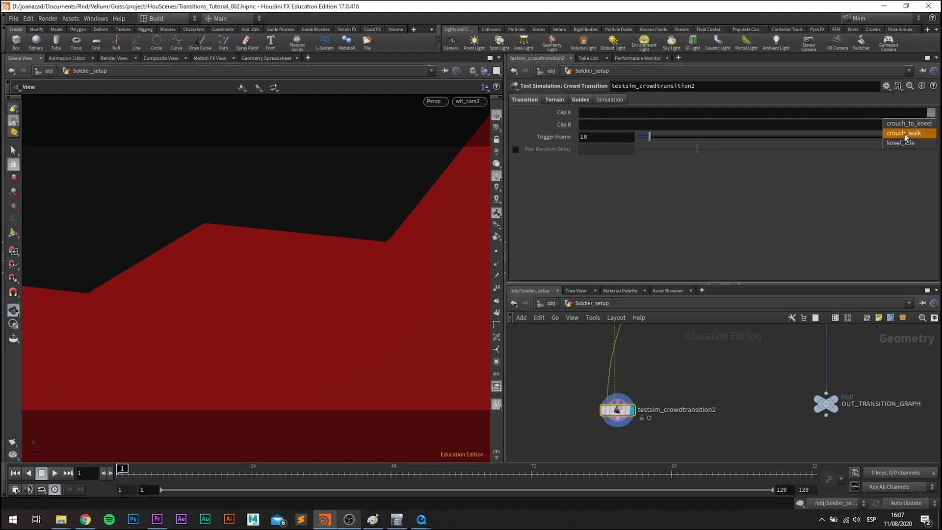
left_click(904, 134)
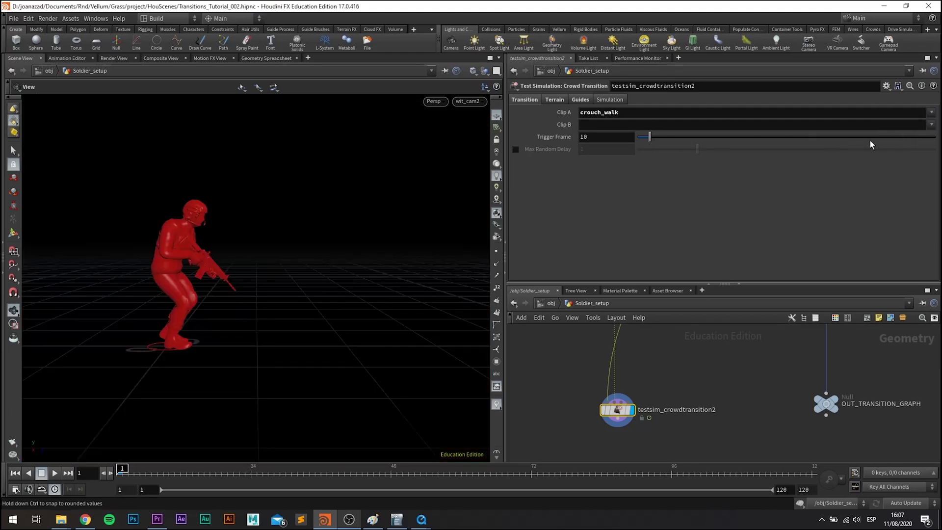
left_click(931, 125)
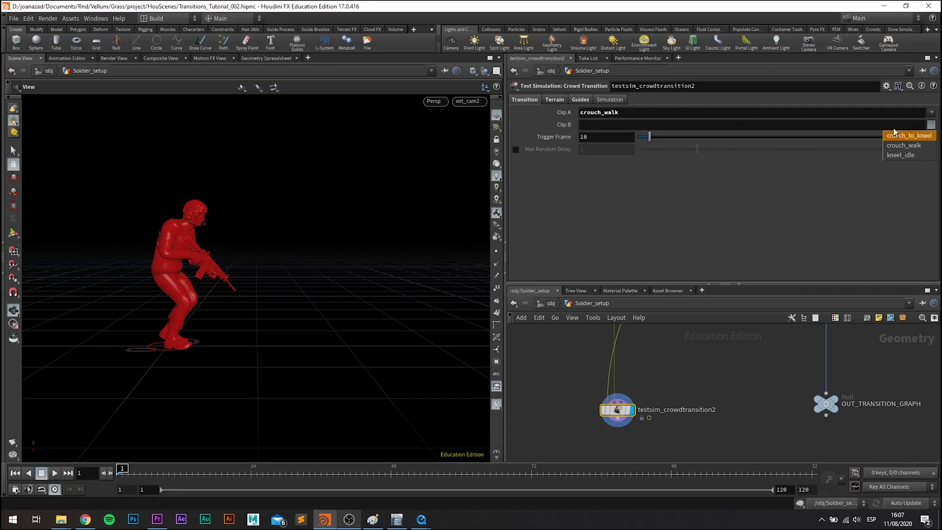
left_click(905, 135)
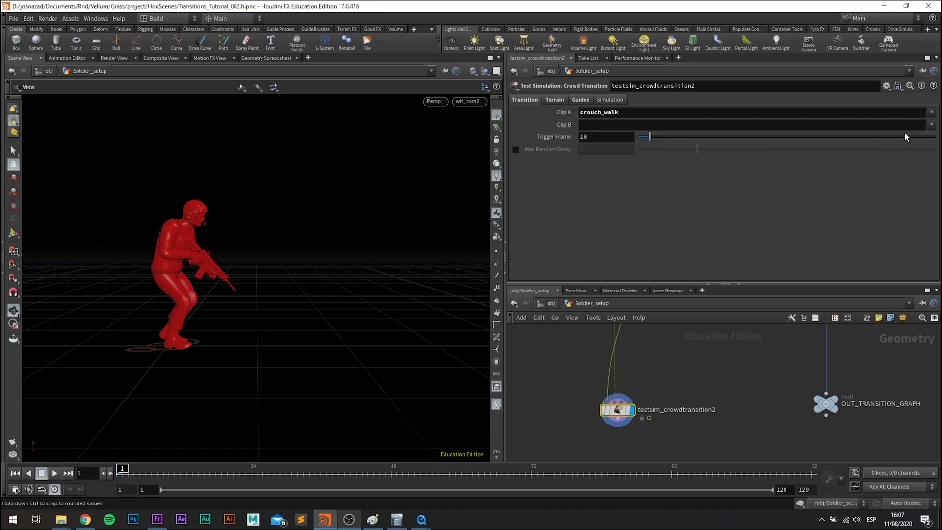
left_click(579, 138)
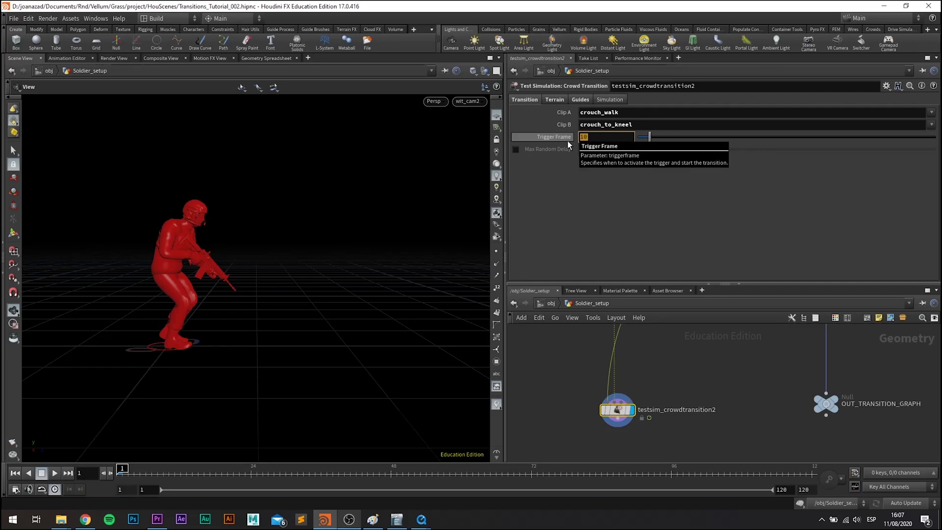
type("5")
key("Return")
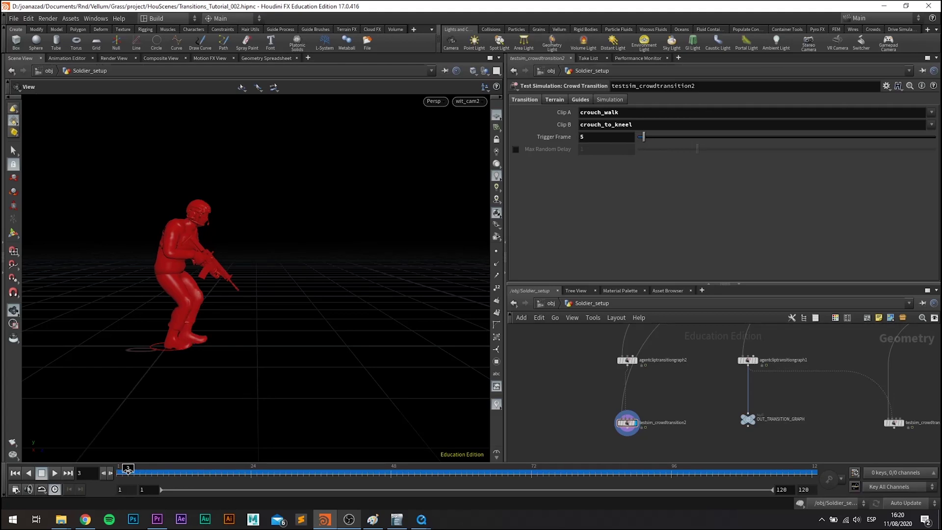
Scrub the timeline to preview the soldier crouch-walking into a kneel
mouse_move(128, 470)
left_mouse_down()
mouse_move(244, 469)
mouse_move(445, 498)
mouse_move(104, 481)
left_mouse_up()
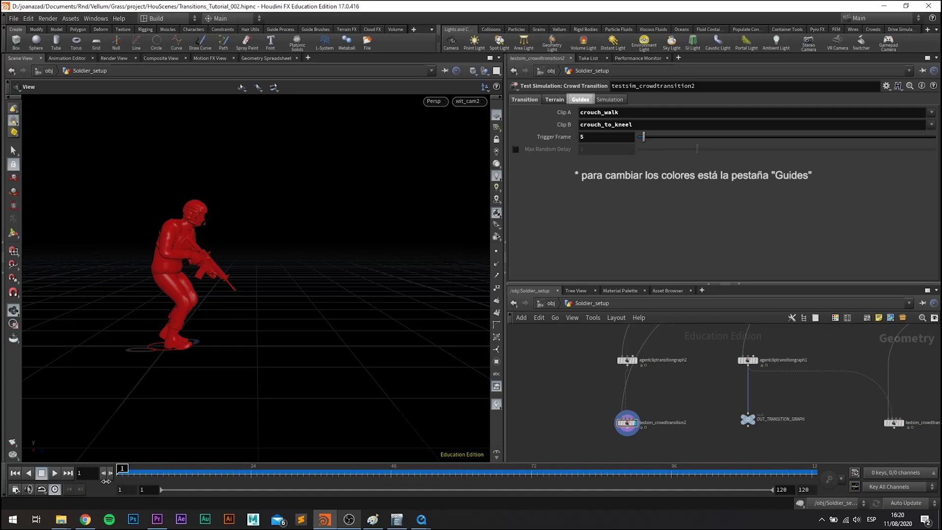
mouse_move(103, 481)
left_mouse_down()
mouse_move(510, 507)
mouse_move(442, 505)
left_mouse_up()
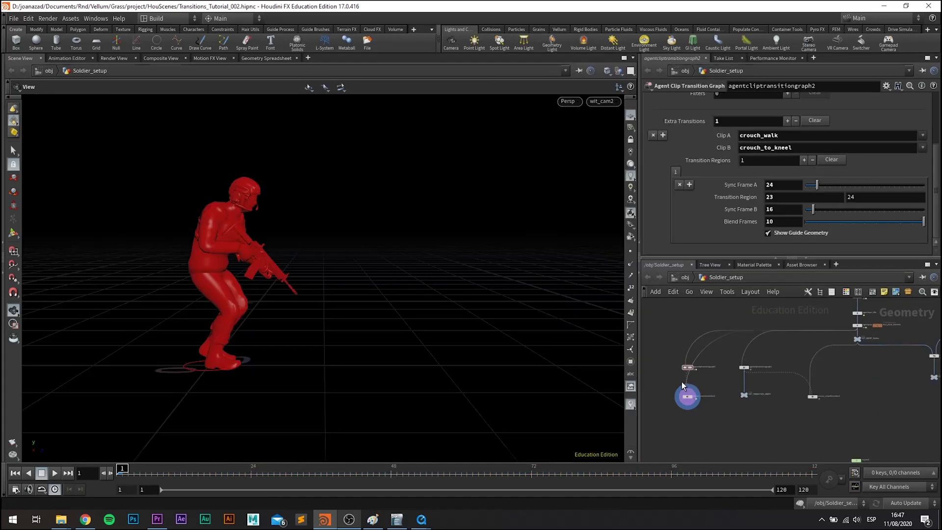
Select agentcliptransitiongraph2 and set its display flag
scroll(672, 377, "up", 5)
left_click_drag(669, 326, 770, 377)
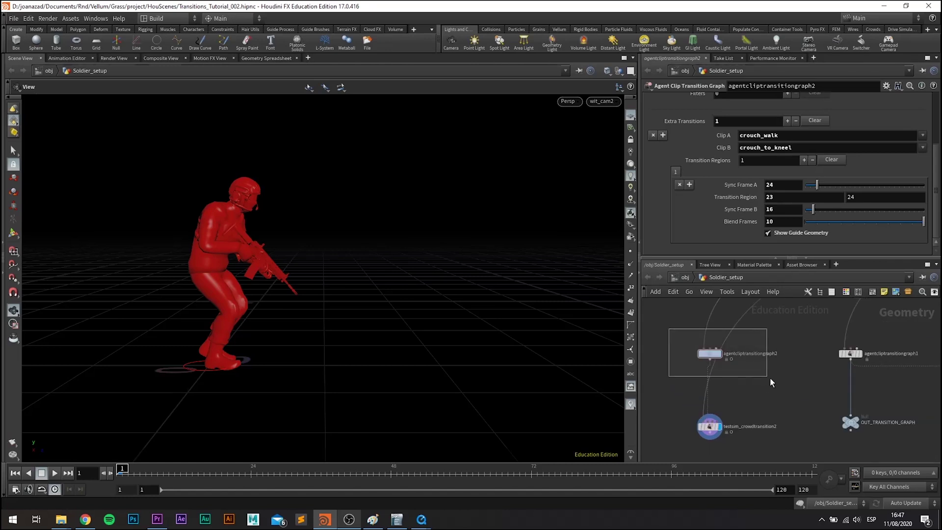
left_click(725, 340)
scroll(668, 184, "up", 2)
scroll(667, 187, "up", 1)
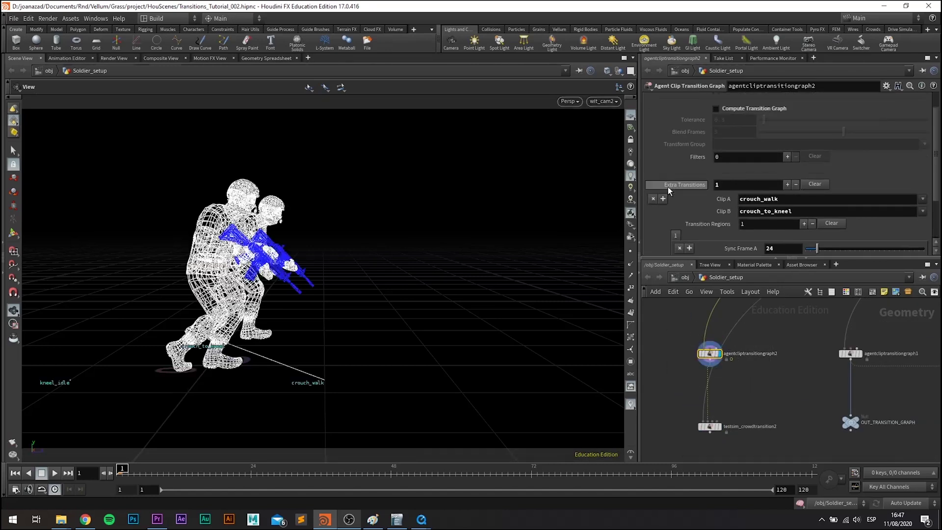
Add a second extra transition from crouch_to_kneel (Clip A) to kneel_idle (Clip B)
left_click(664, 197)
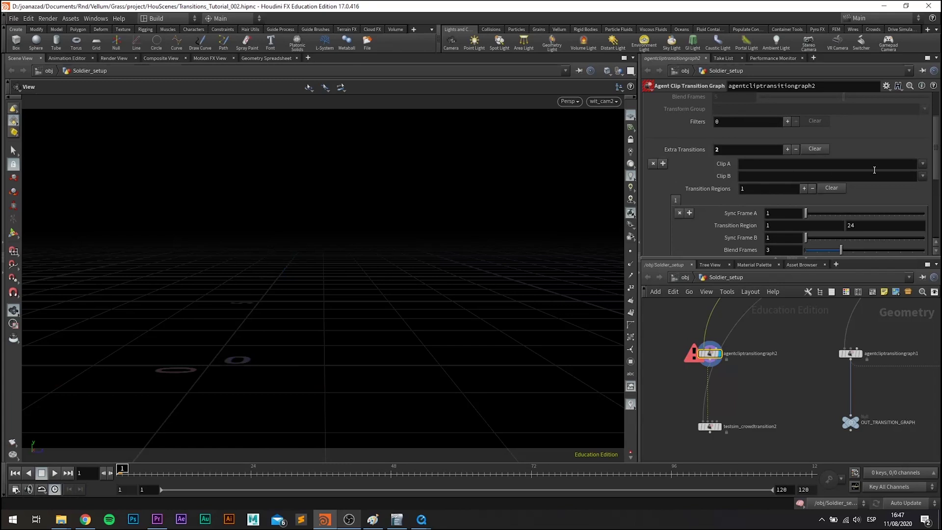
left_click(923, 164)
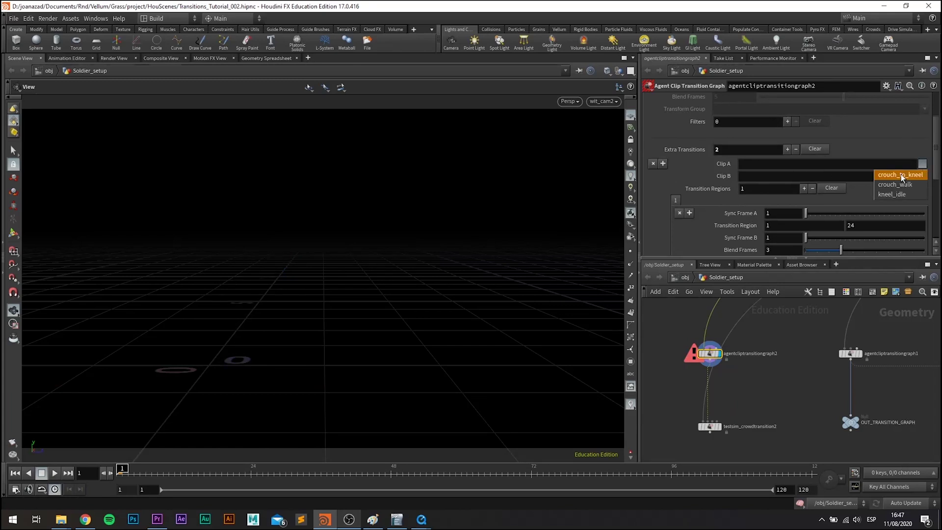
left_click(901, 174)
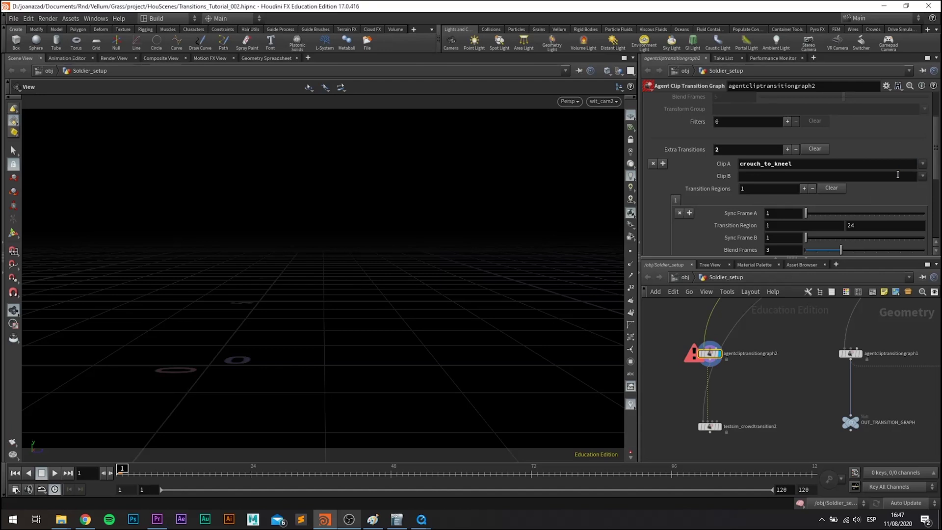
left_click(922, 175)
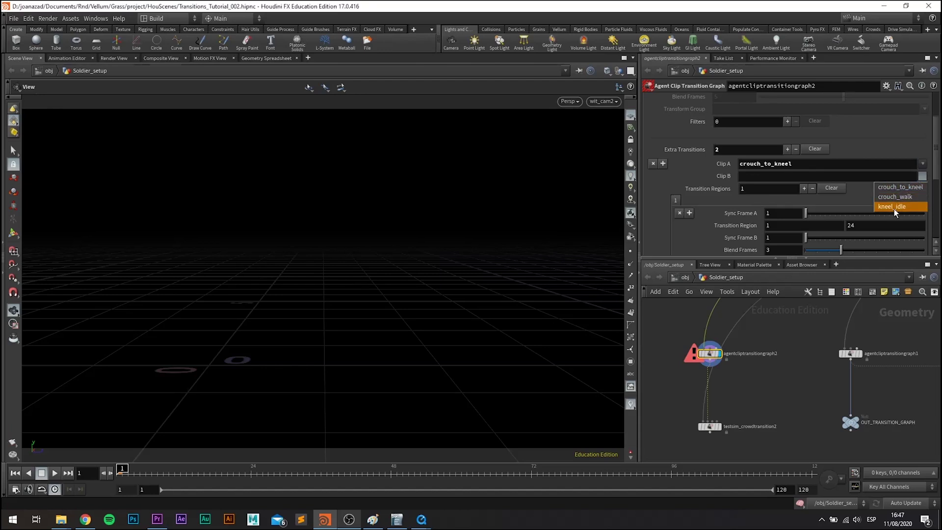
left_click(892, 207)
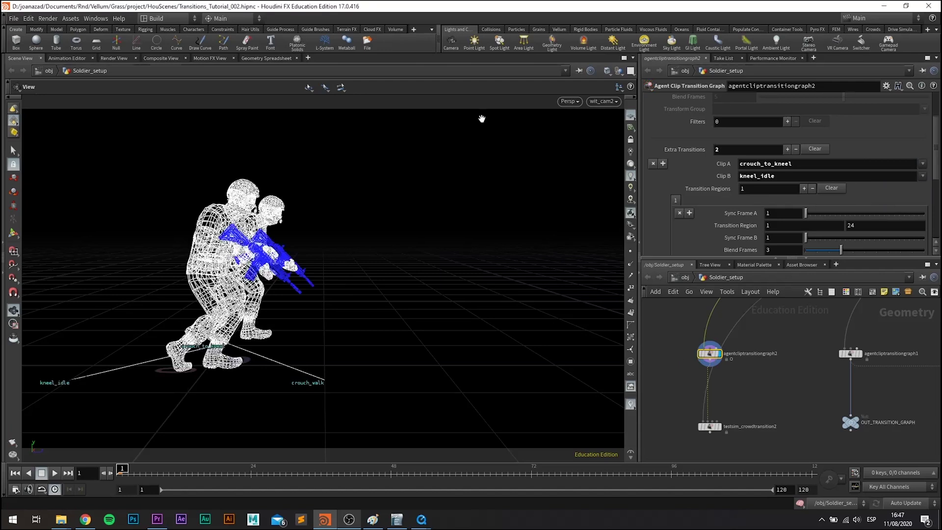
scroll(734, 180, "down", 2)
Move the guide geometry display from the first transition to the new one
scroll(732, 180, "down", 2)
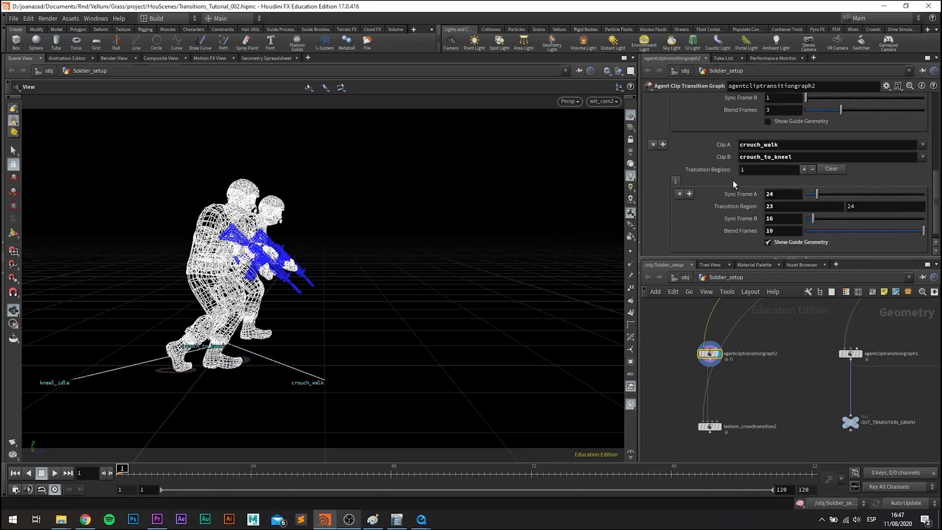
scroll(732, 179, "down", 2)
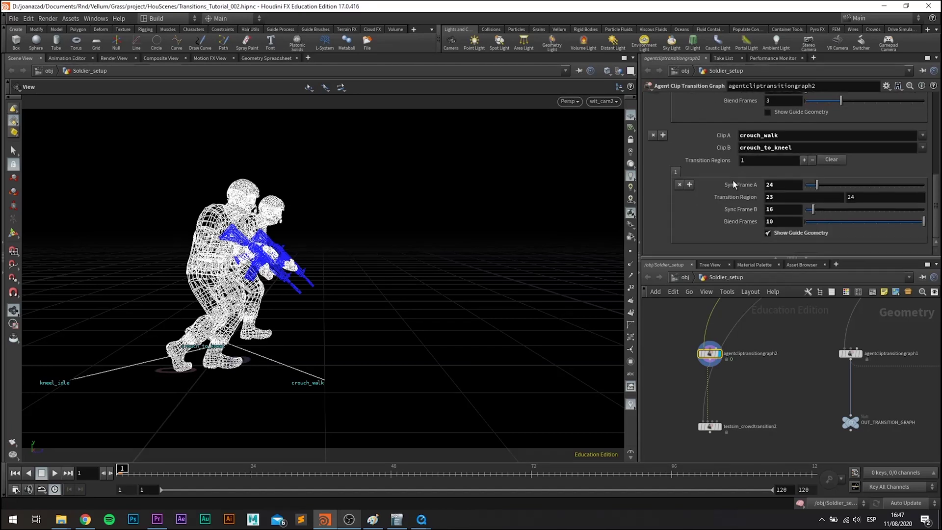
left_click(767, 233)
scroll(735, 203, "up", 2)
scroll(735, 203, "up", 2)
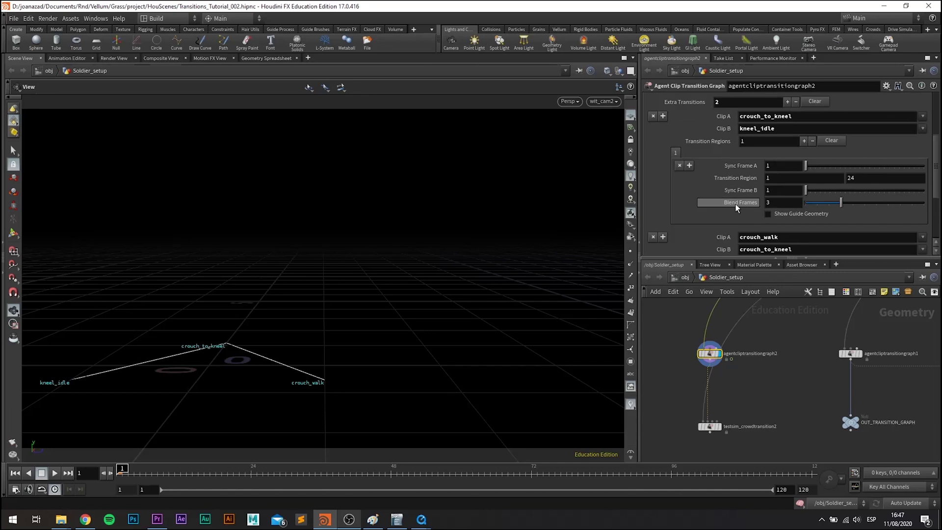
left_click(767, 214)
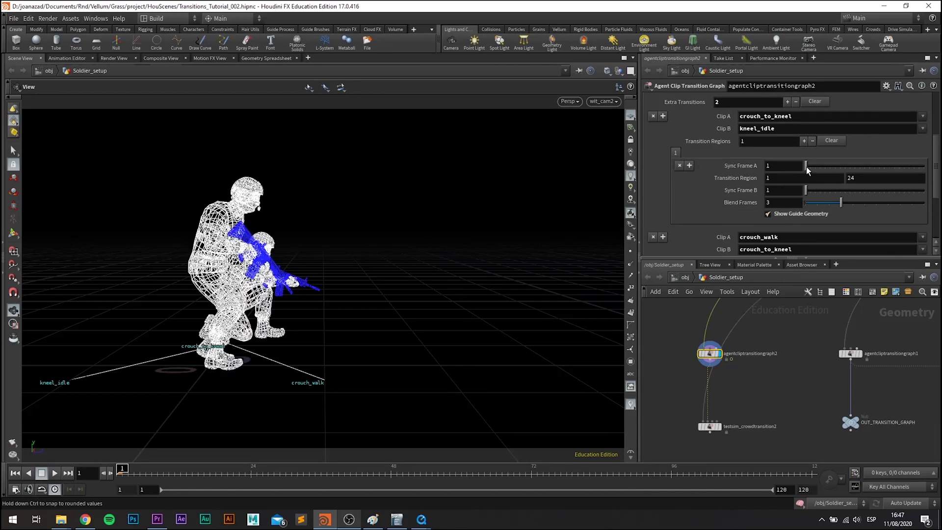
Set Sync Frame A to 67 and the transition region to 66–67
left_click_drag(805, 167, 835, 172)
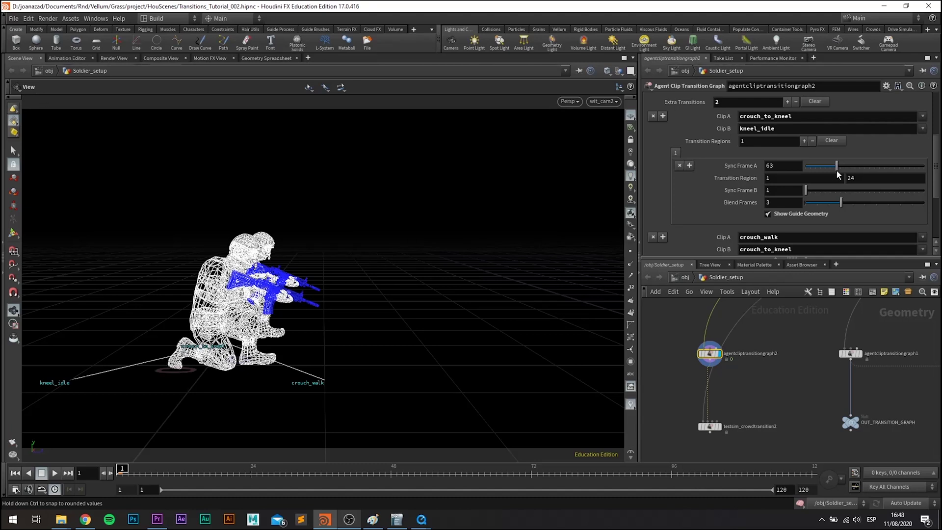
left_click_drag(837, 173, 840, 173)
left_click(750, 187)
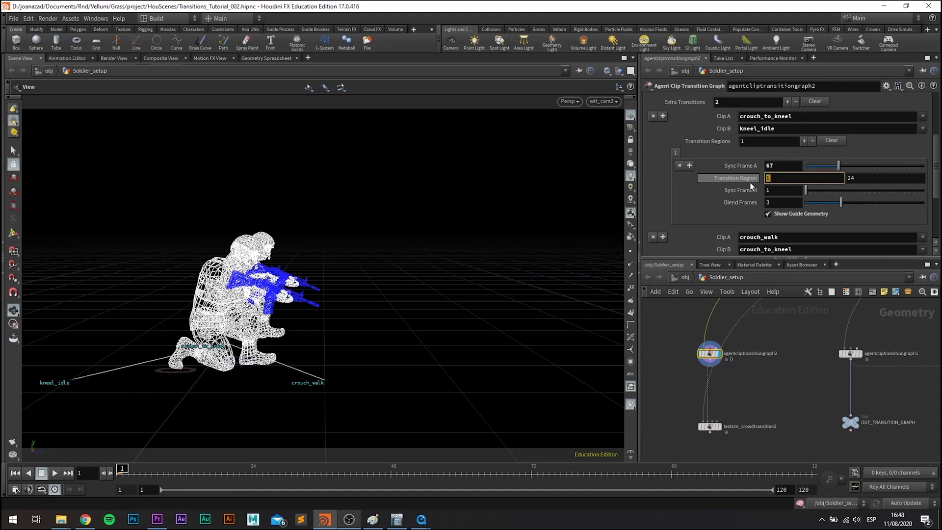
type("66")
key("Tab")
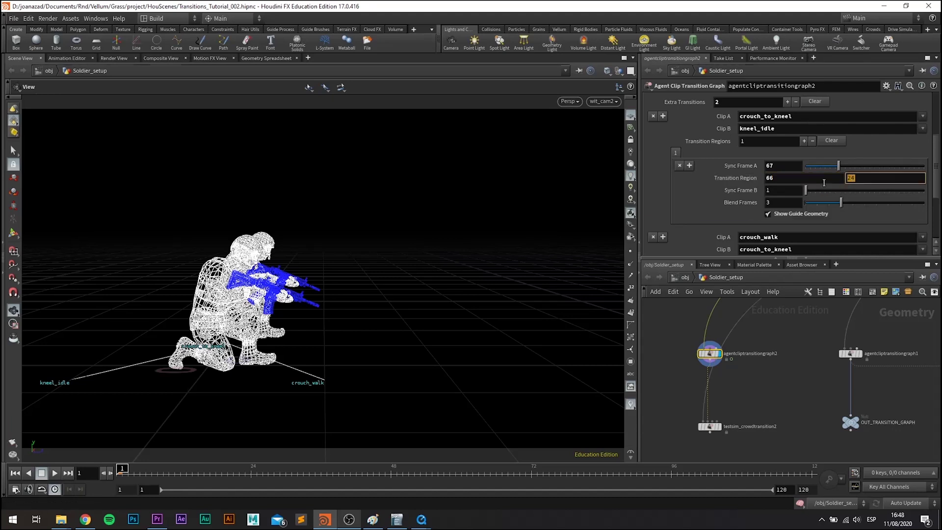
type("67")
key("Return")
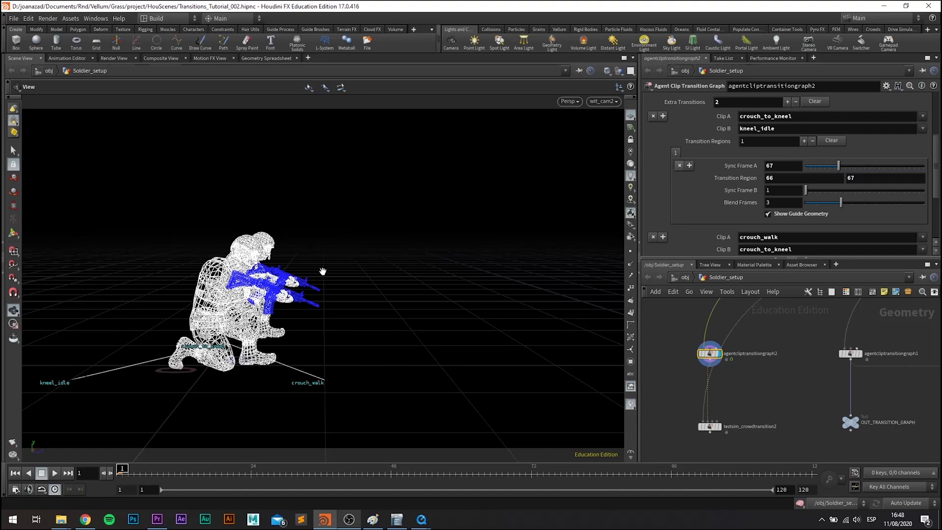
mouse_move(337, 268)
left_mouse_down()
mouse_move(275, 265)
mouse_move(344, 271)
mouse_move(322, 268)
left_mouse_up()
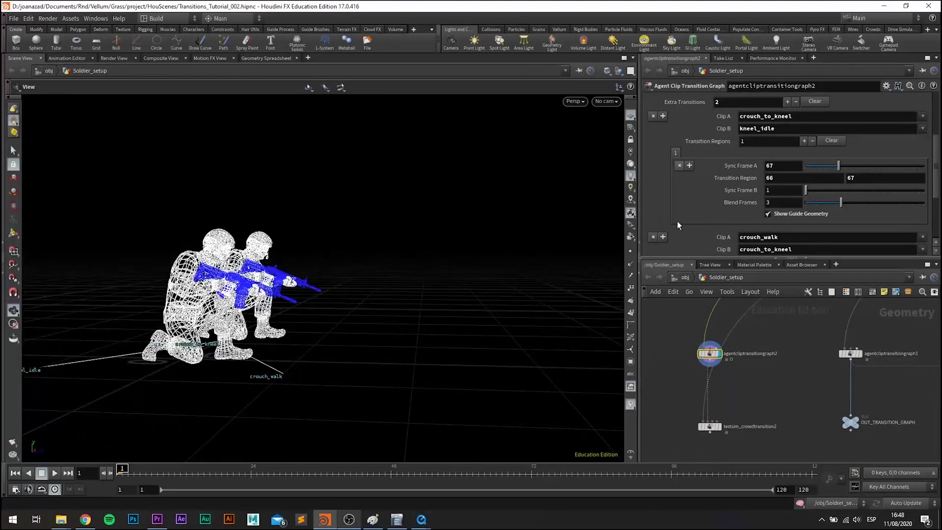
Set the transition's Blend Frames to 1 and display testsim_crowdtransition2 instead
left_click(770, 202)
type("1")
key("Return")
left_click(719, 426)
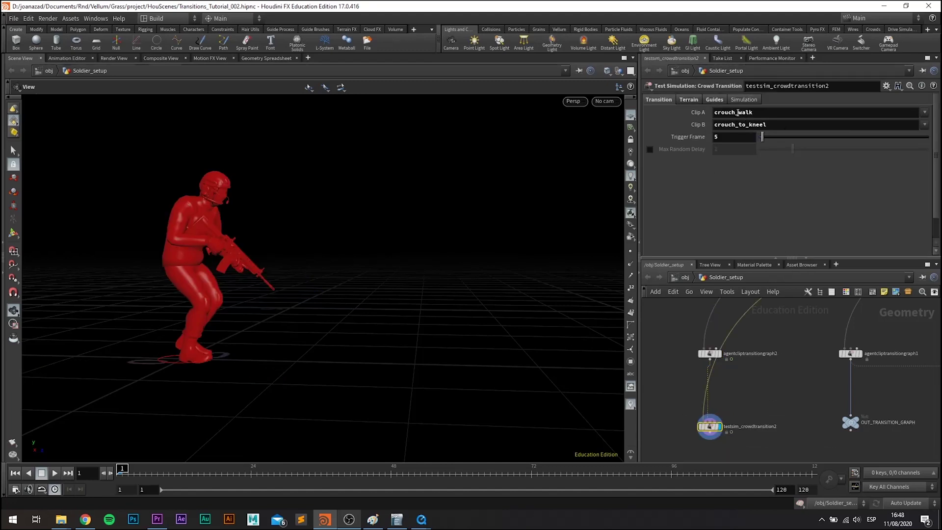
left_click(925, 125)
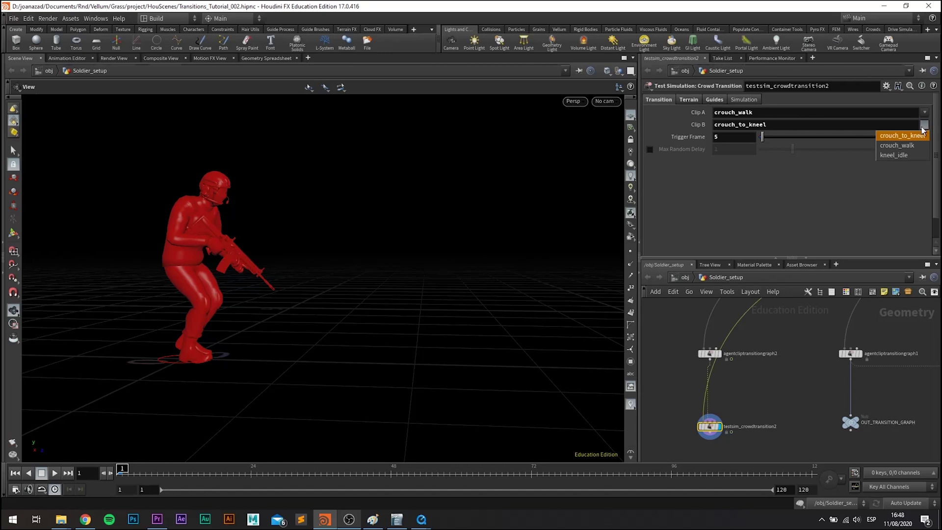
Set the test's Clip B to kneel_idle and play it through the wit_cam2 camera
left_click(896, 156)
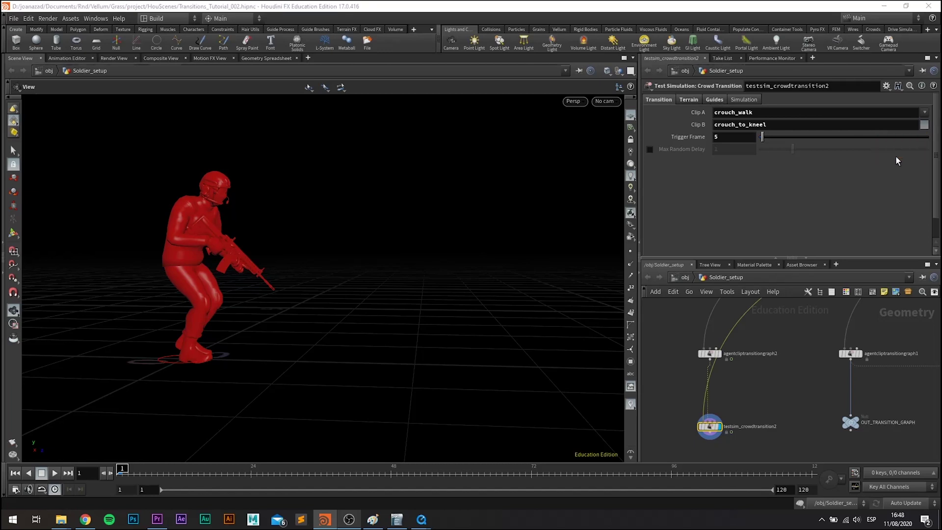
left_click(612, 102)
left_click(629, 145)
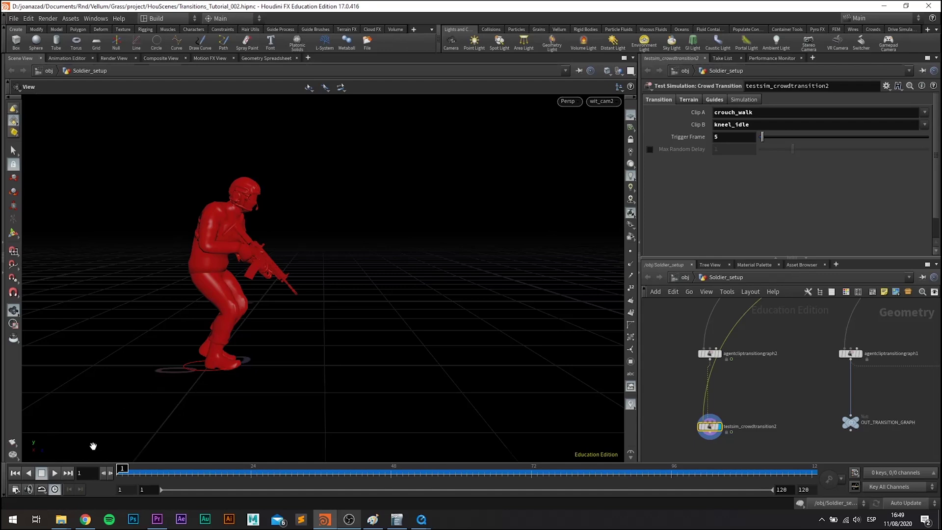
left_click(55, 472)
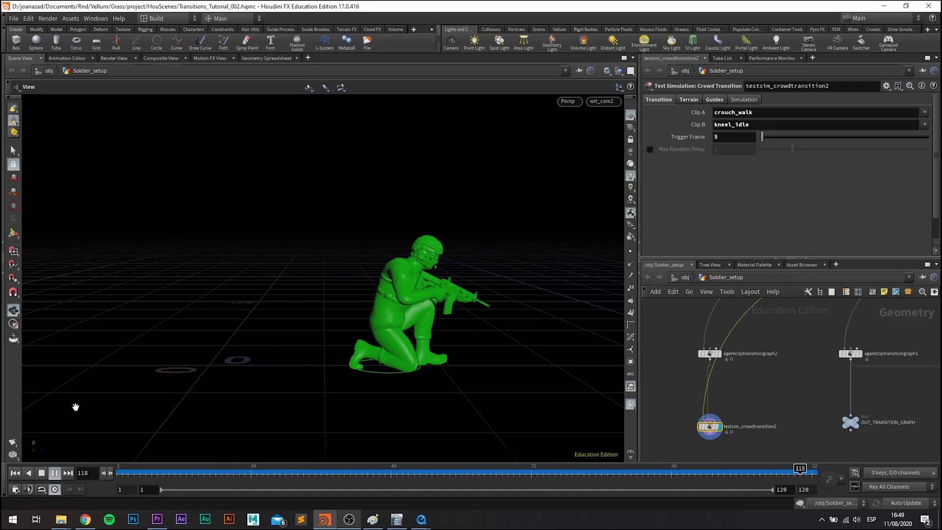
left_click(54, 473)
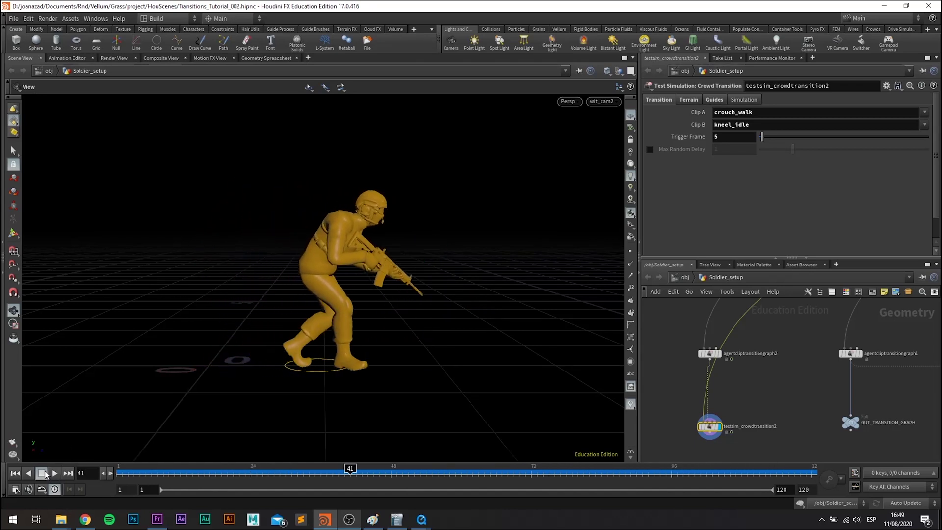
Display agentcliptransitiongraph2 with guide geometry hidden, frame the graph, then switch to Paint
left_click(715, 355)
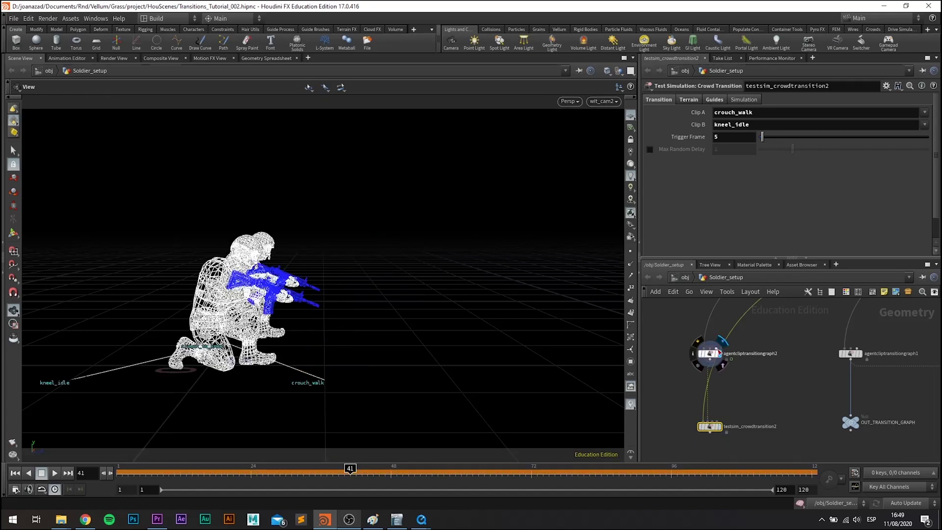
left_click(711, 355)
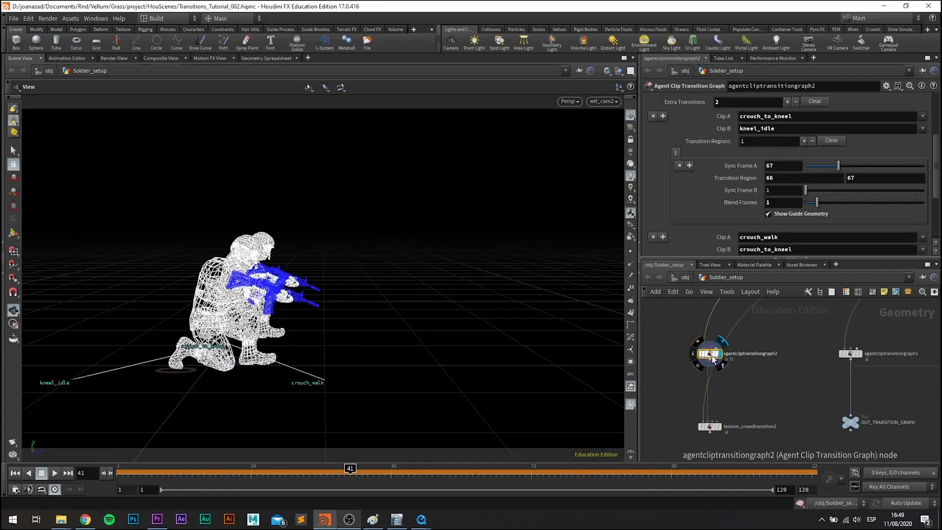
left_click(768, 215)
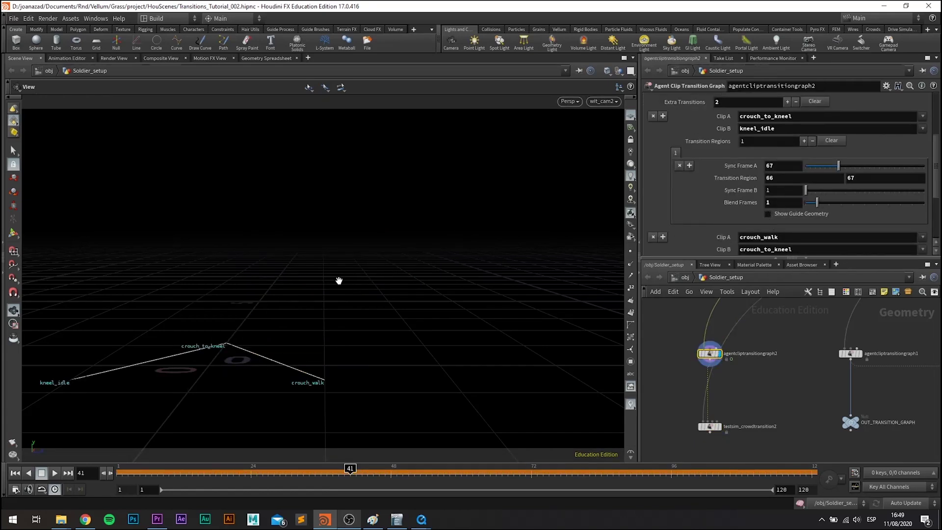
left_click_drag(338, 280, 309, 313)
mouse_move(309, 313)
middle_mouse_down()
mouse_move(286, 347)
mouse_move(473, 225)
mouse_move(469, 233)
middle_mouse_up()
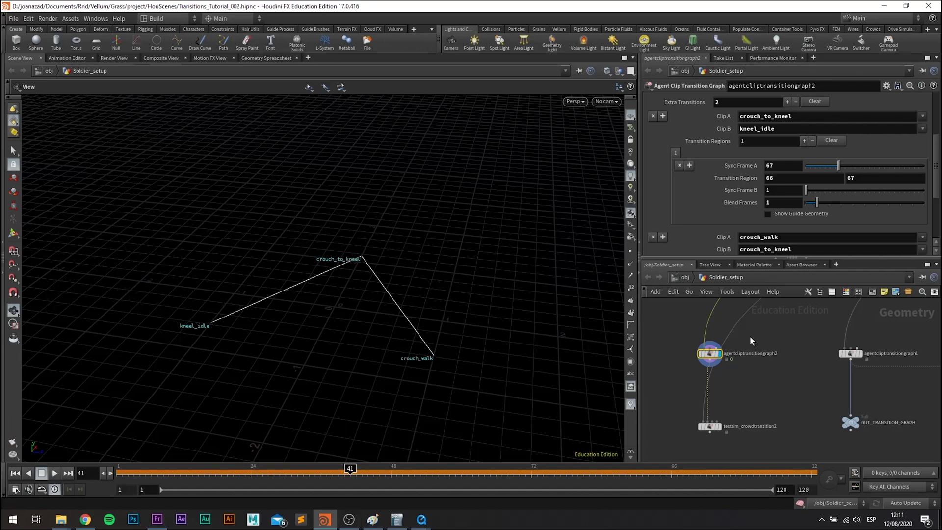
left_click(374, 518)
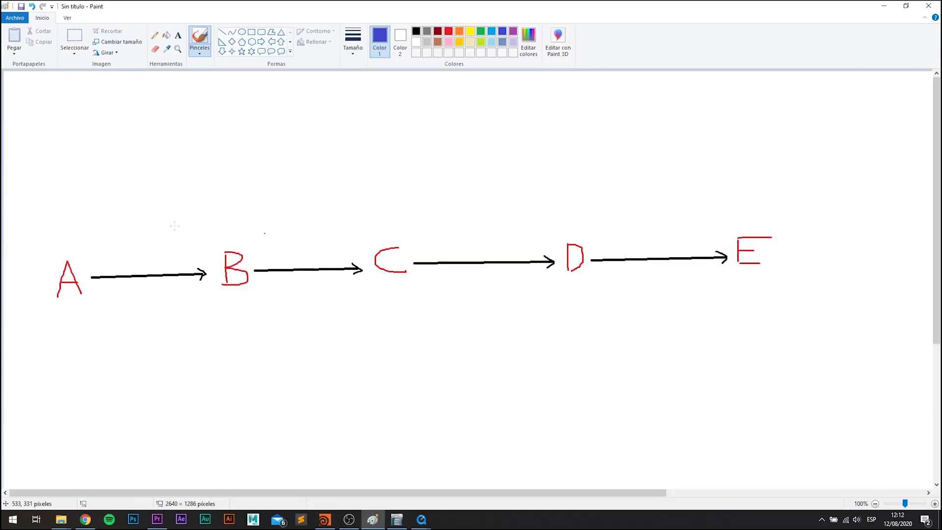
Circle letters A and E in blue and underline the four arrows between them
left_click_drag(40, 309, 40, 302)
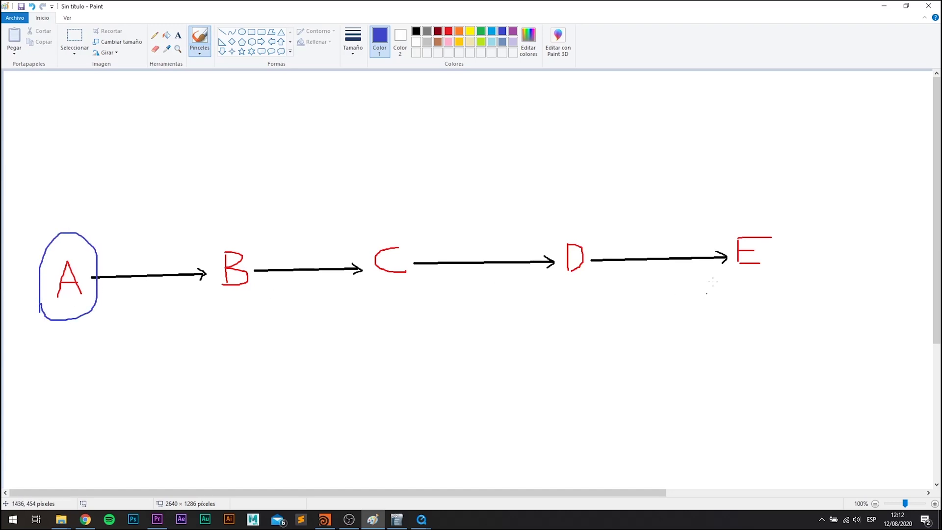
left_click_drag(730, 266, 731, 264)
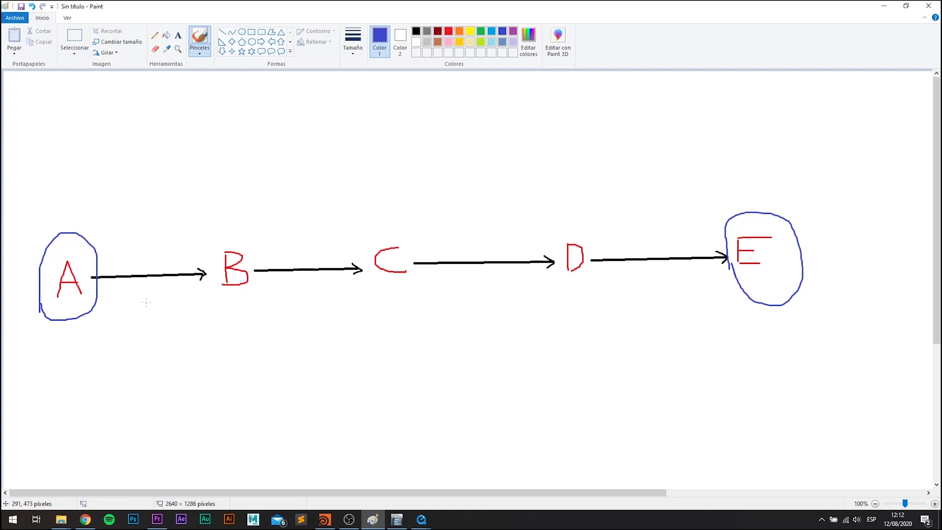
left_click_drag(133, 299, 192, 297)
left_click_drag(284, 295, 342, 295)
left_click_drag(437, 293, 498, 290)
left_click_drag(622, 289, 700, 287)
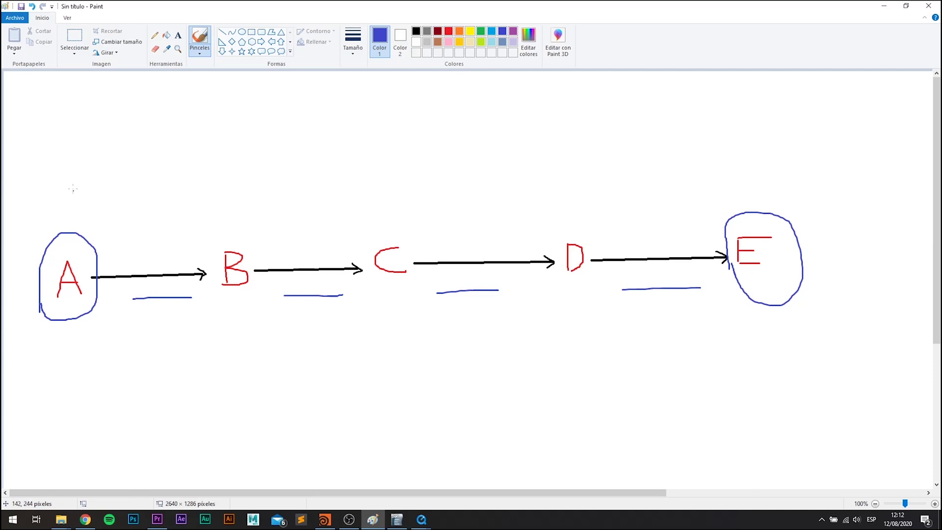
Label A as 1 and E as 2, add a long double-headed arrow above, and return to Houdini
left_click_drag(59, 204, 78, 206)
mouse_move(739, 182)
left_mouse_down()
mouse_move(742, 194)
mouse_move(762, 194)
left_mouse_up()
mouse_move(129, 221)
left_mouse_down()
mouse_move(689, 214)
mouse_move(665, 223)
left_mouse_up()
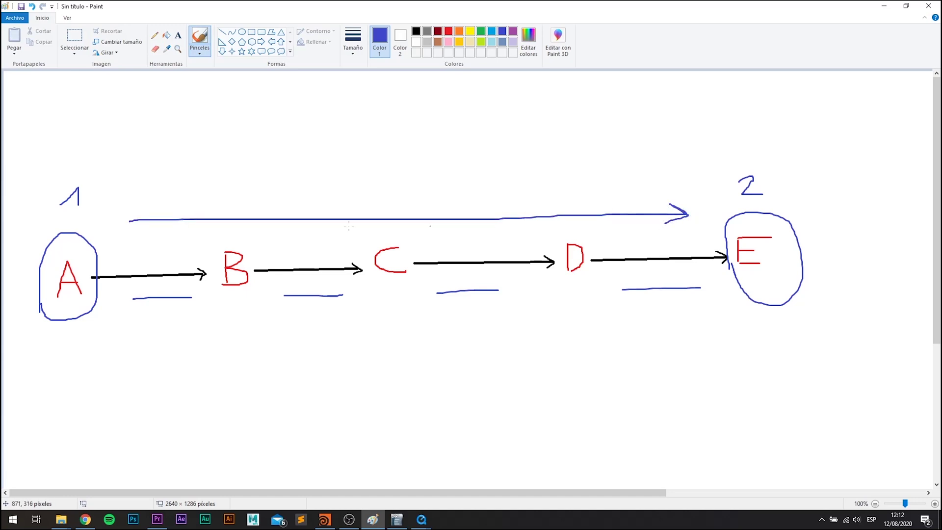
mouse_move(148, 208)
left_mouse_down()
mouse_move(131, 221)
mouse_move(188, 228)
left_mouse_up()
left_click(325, 519)
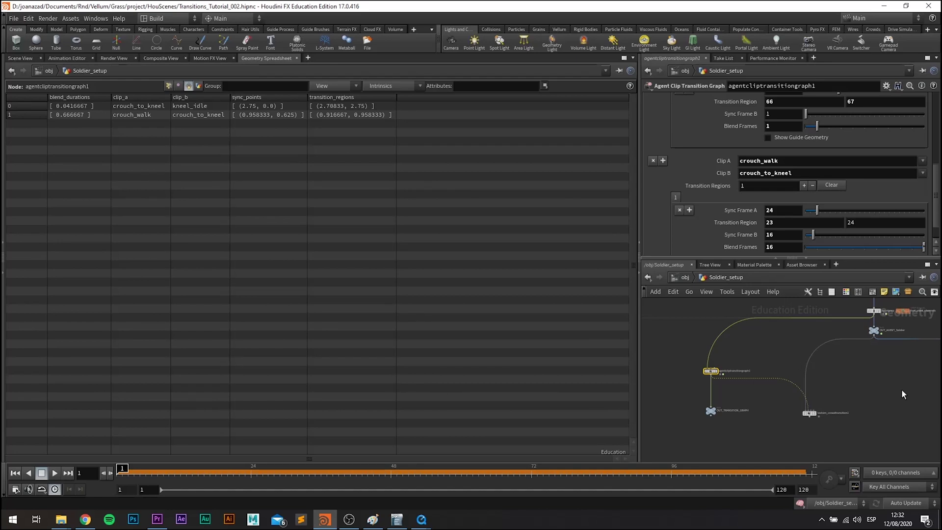
Dive into dopnet1 to view crowdobject1's Clip Transition Graph setting
scroll(902, 389, "down", 5)
scroll(787, 368, "up", 4)
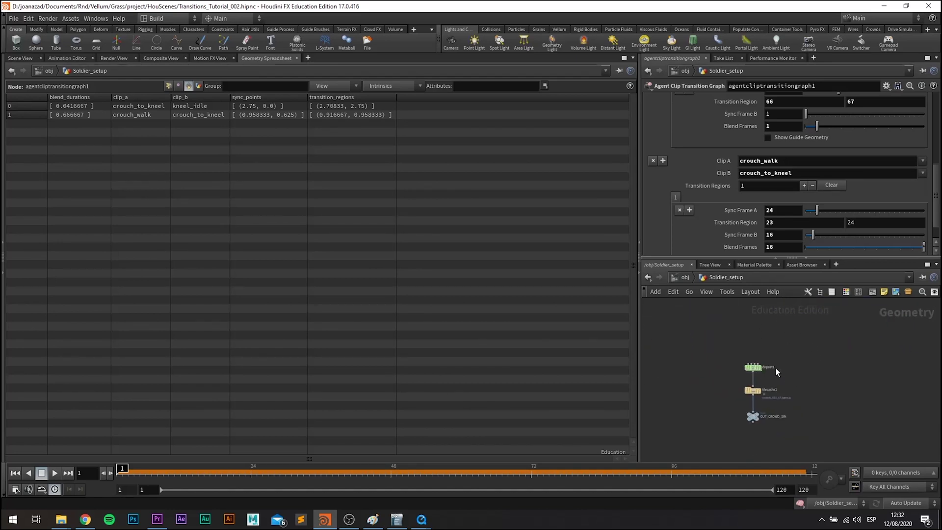
double_click(753, 368)
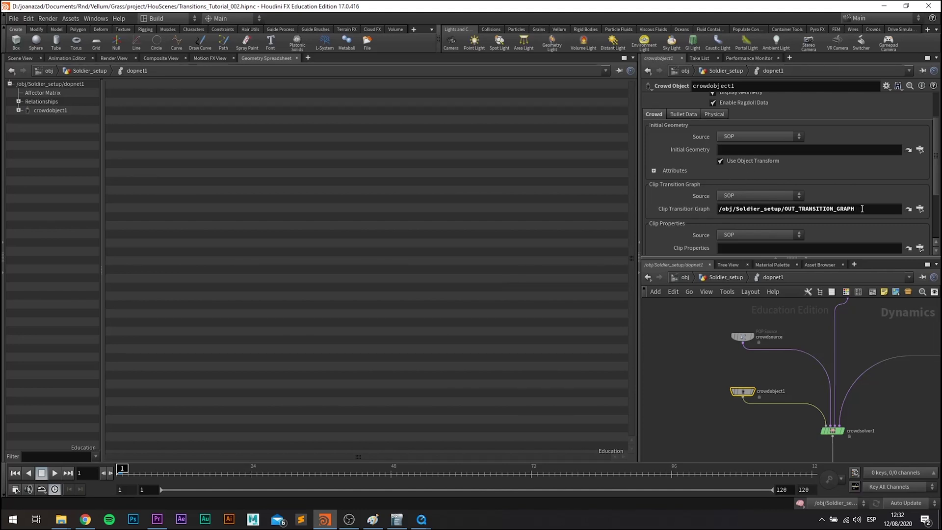
Highlight the OUT_TRANSITION_GRAPH path, then show the Scene View framed on the soldiers
left_click_drag(862, 209, 778, 217)
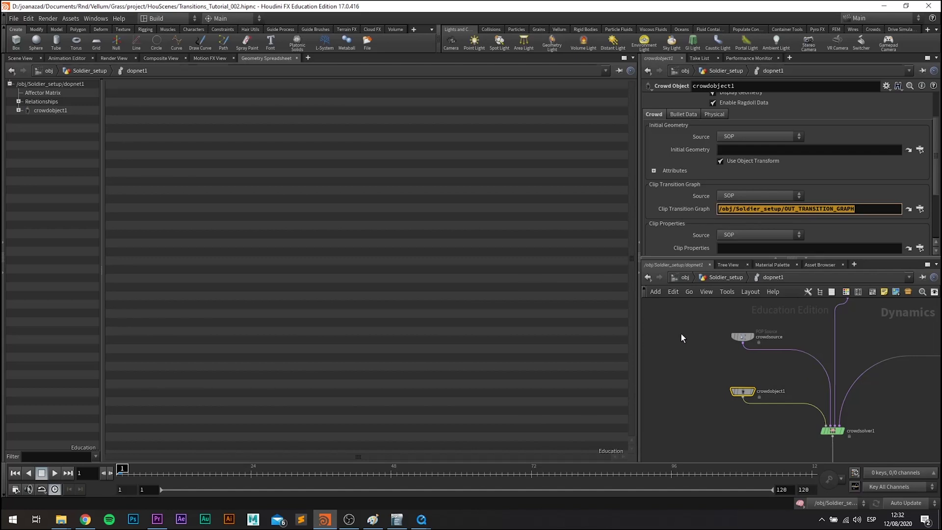
key("h")
left_click(23, 58)
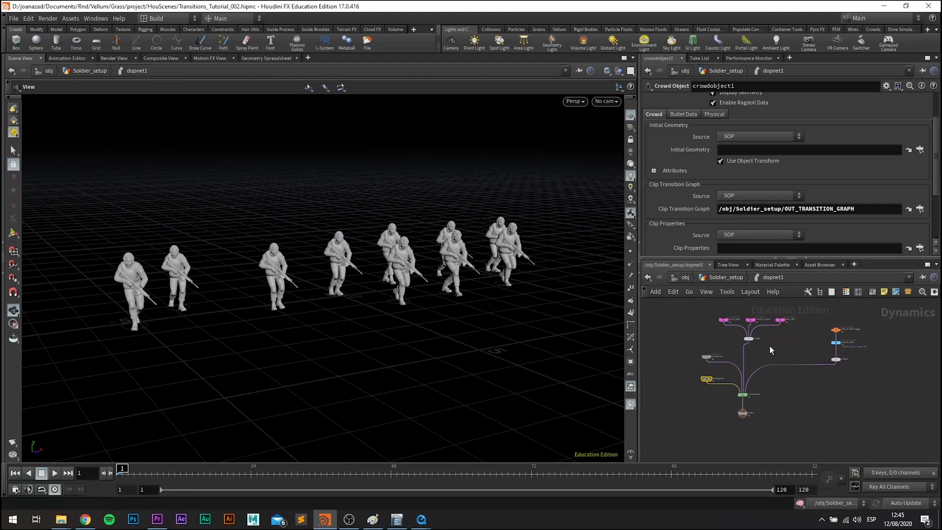
key("h")
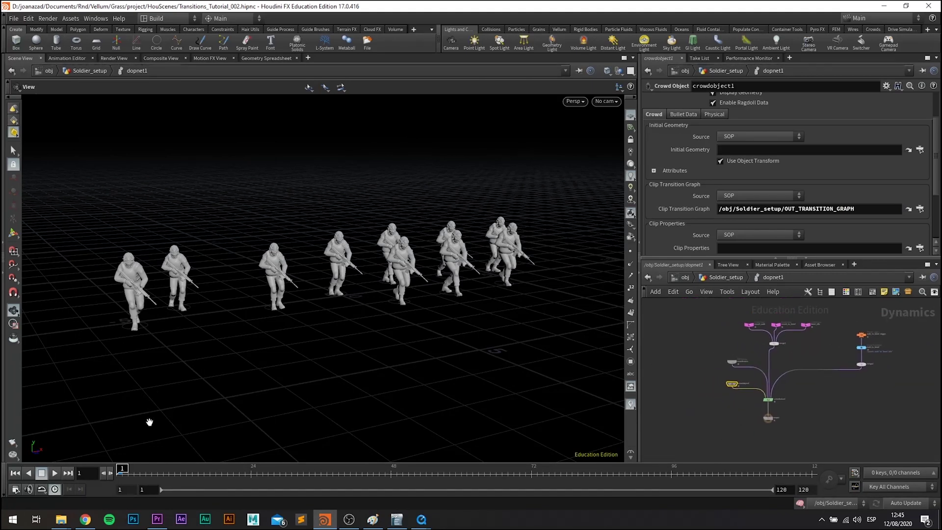
left_click_drag(149, 422, 175, 362)
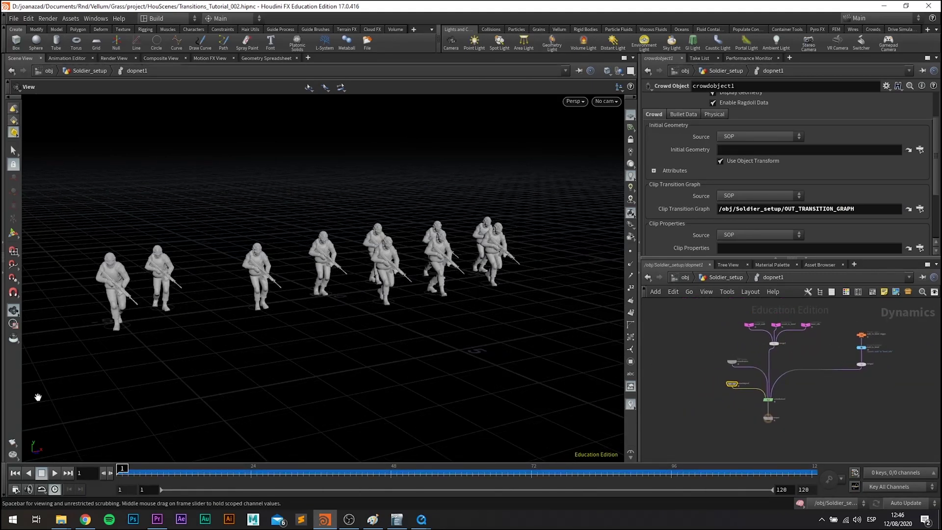
Play the crowd simulation to frame 83, then go back up to Soldier_setup
left_click(55, 475)
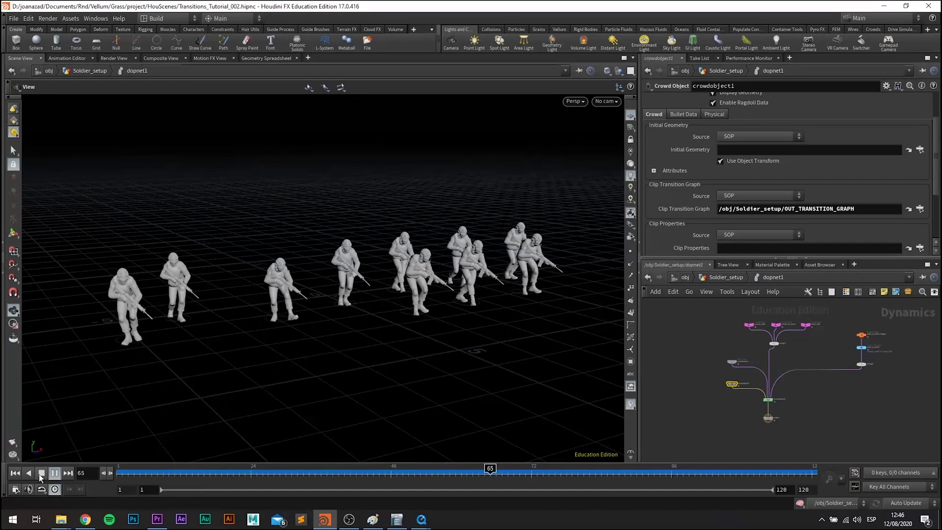
left_click(55, 472)
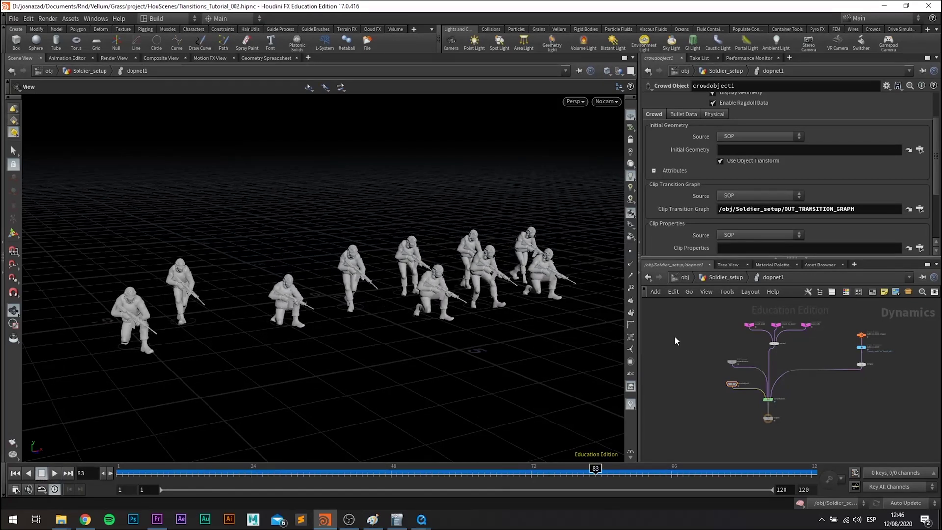
left_click(720, 280)
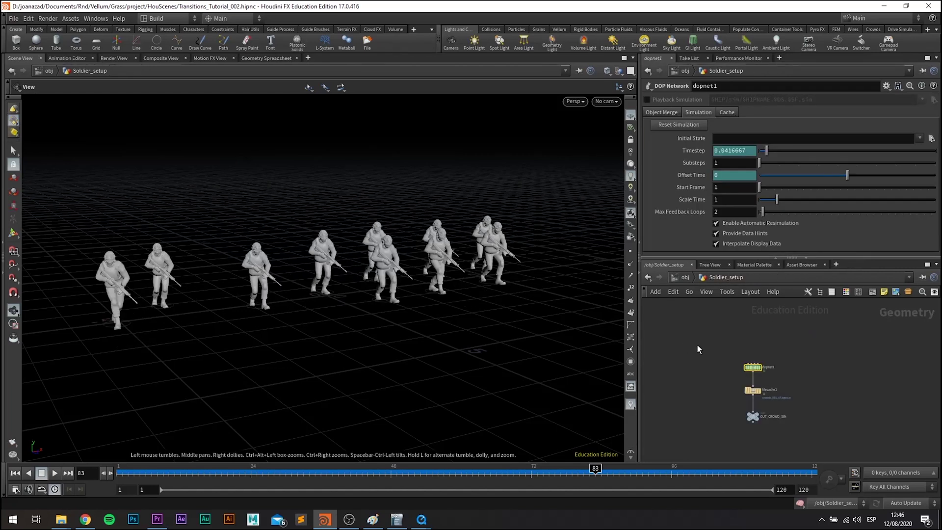
Create and place a new Agent Clip Transition Graph node in Soldier_setup
key("h")
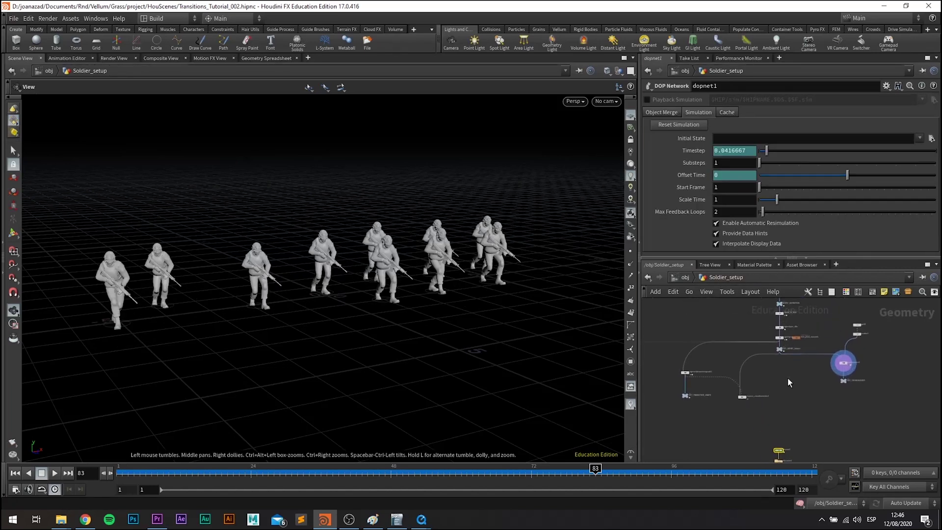
scroll(788, 382, "up", 2)
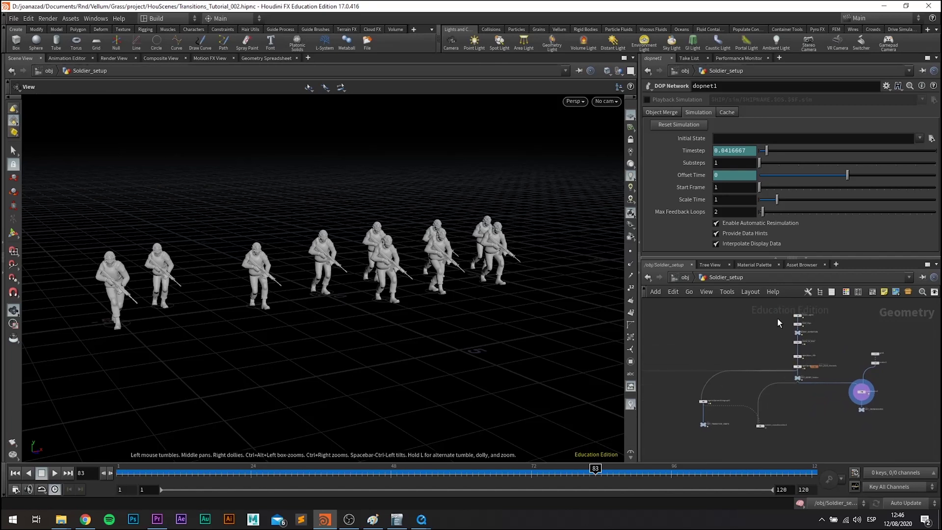
scroll(687, 390, "up", 5)
scroll(802, 337, "up", 2)
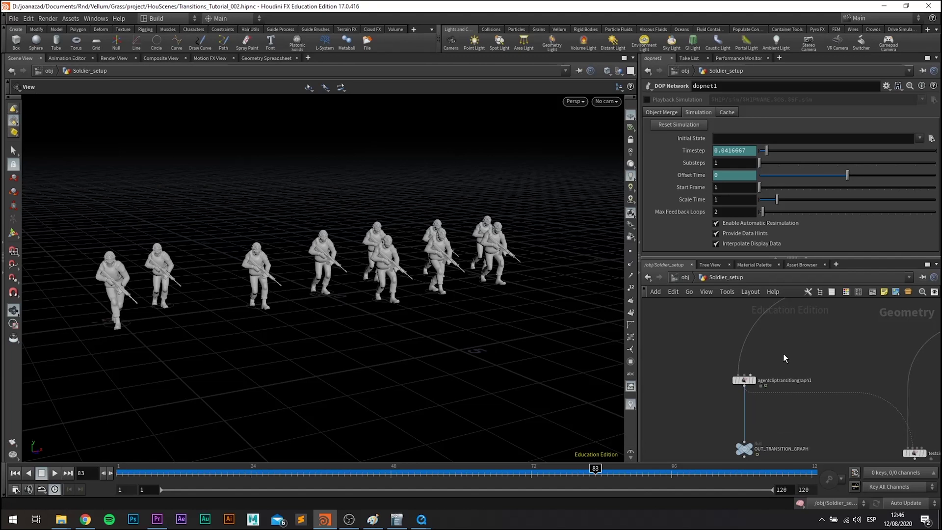
scroll(783, 352, "up", 2)
key("Tab")
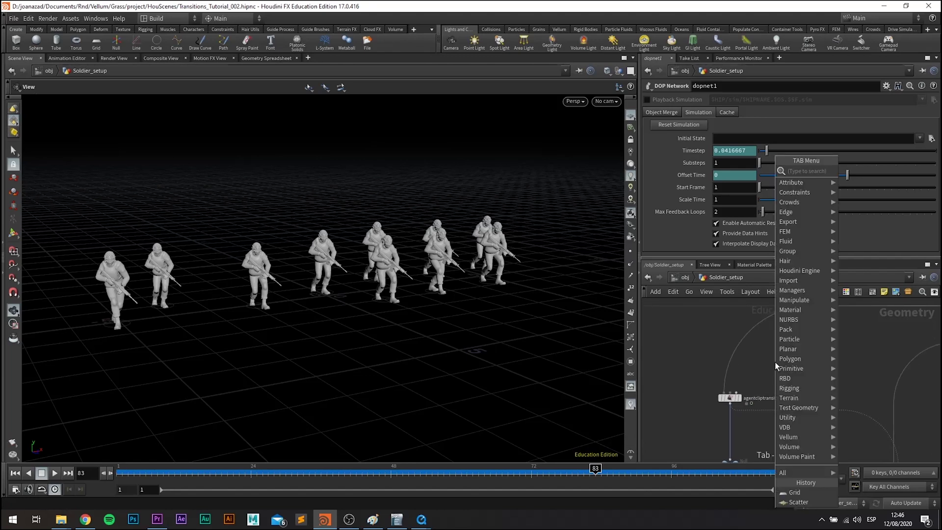
type("agent")
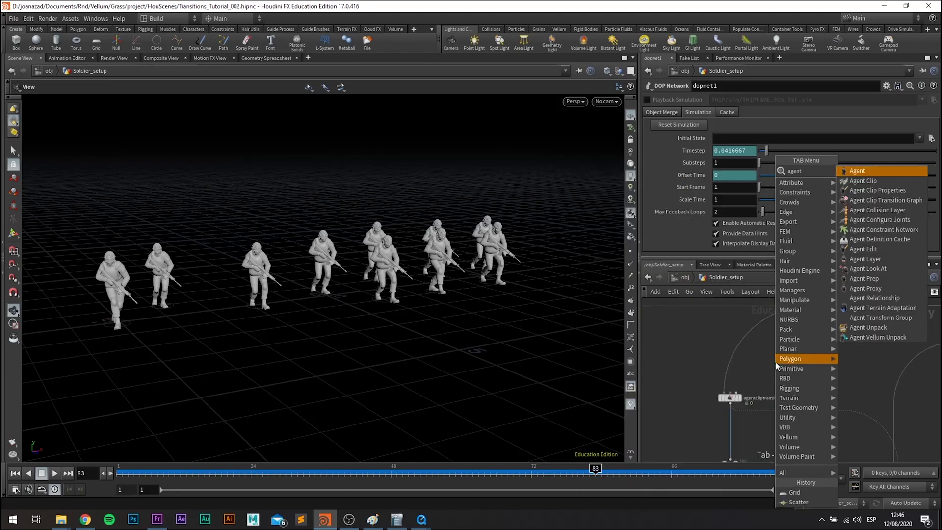
left_click(903, 201)
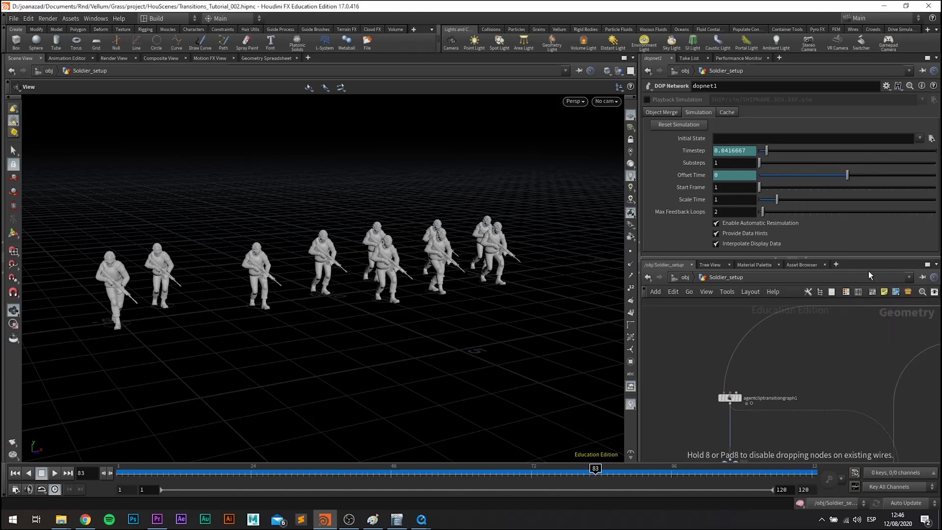
left_click(823, 353)
Wire the new node's output into agentcliptransitiongraph1's input
scroll(801, 361, "up", 2)
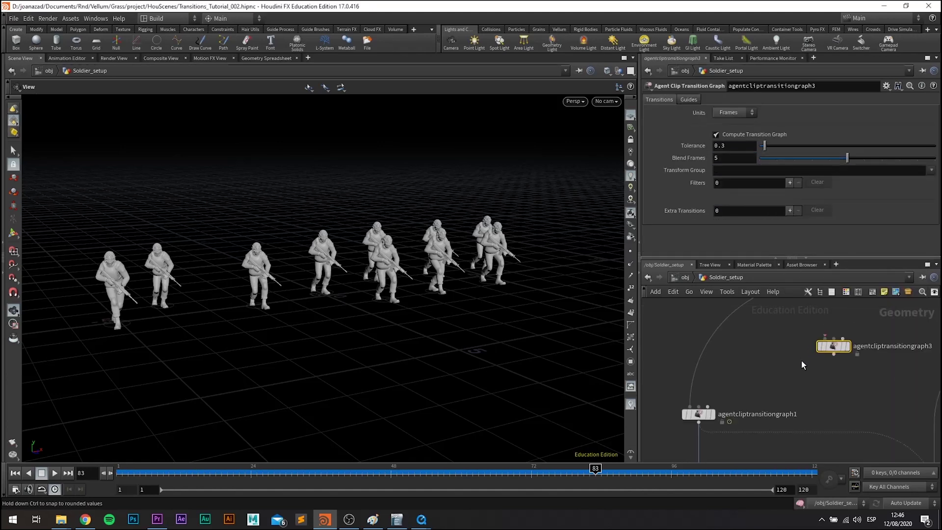
left_click(834, 355)
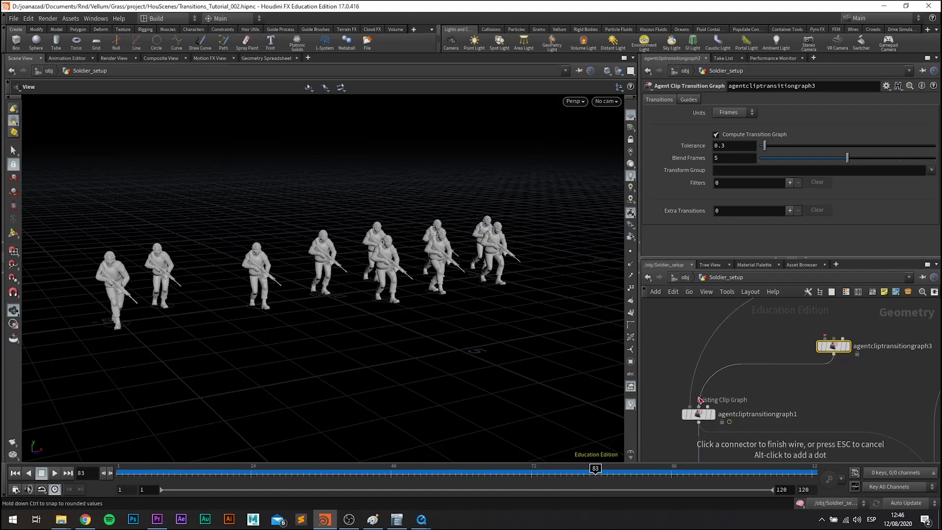
left_click(699, 400)
scroll(732, 393, "down", 1)
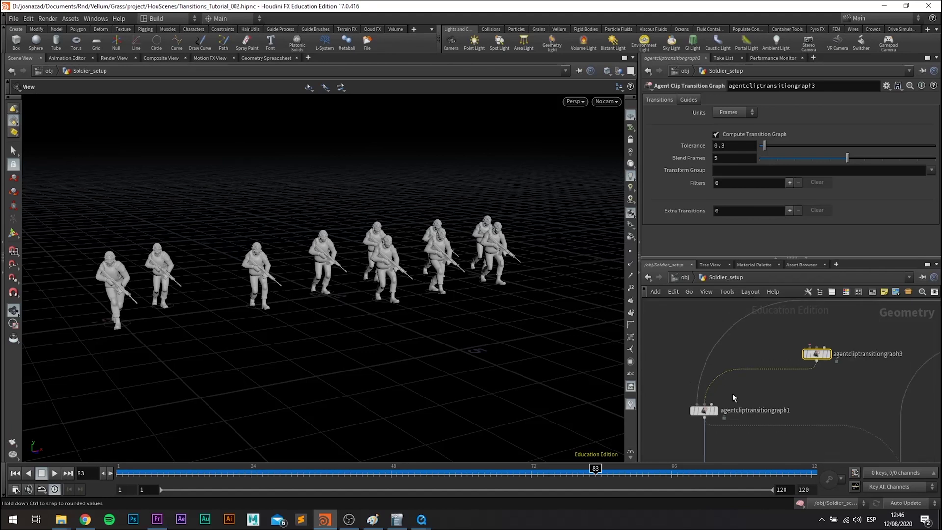
middle_click_drag(813, 405, 817, 337)
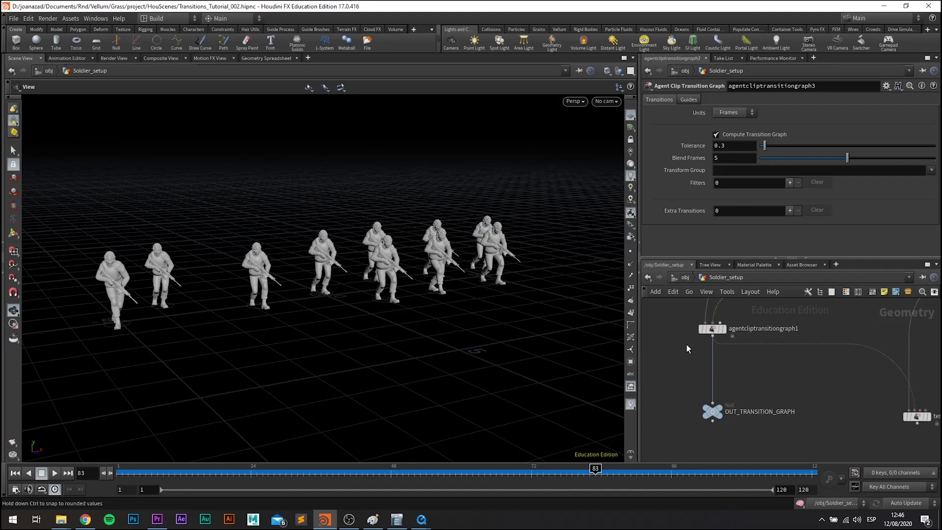
scroll(755, 373, "down", 3)
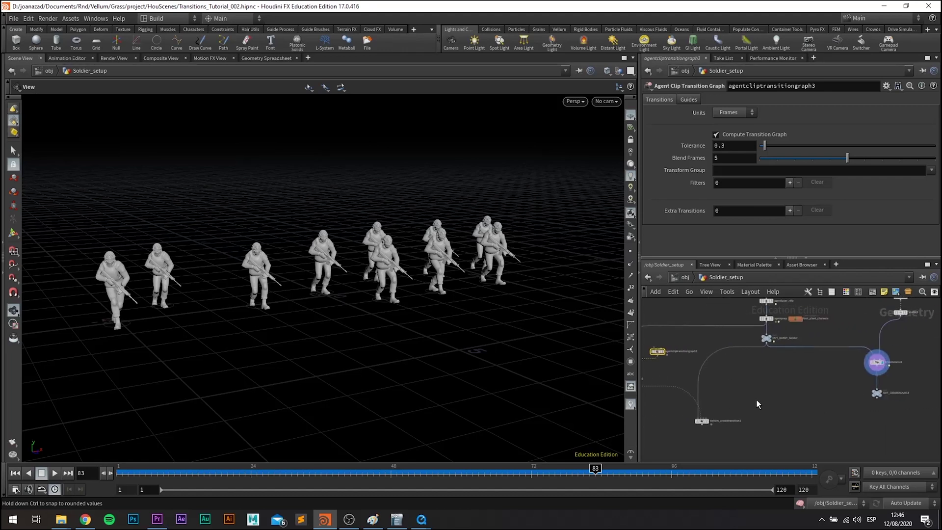
middle_click_drag(755, 399, 665, 414)
scroll(684, 408, "down", 2)
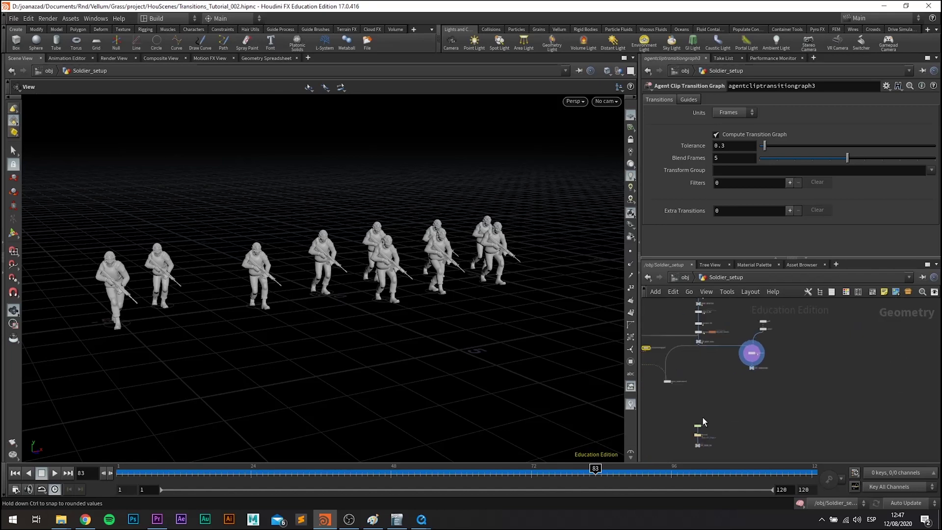
Re-enter dopnet1 and replay the crowd simulation from frame 1
double_click(699, 433)
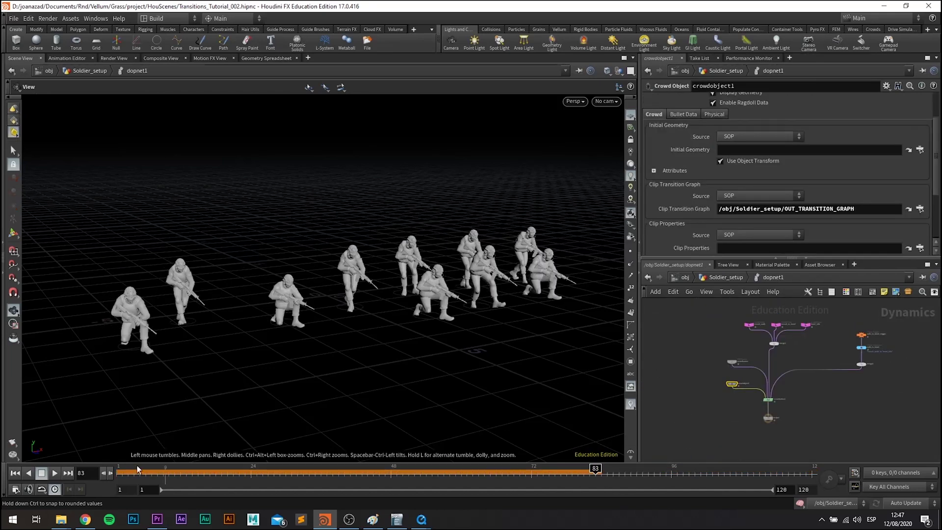
left_click(123, 472)
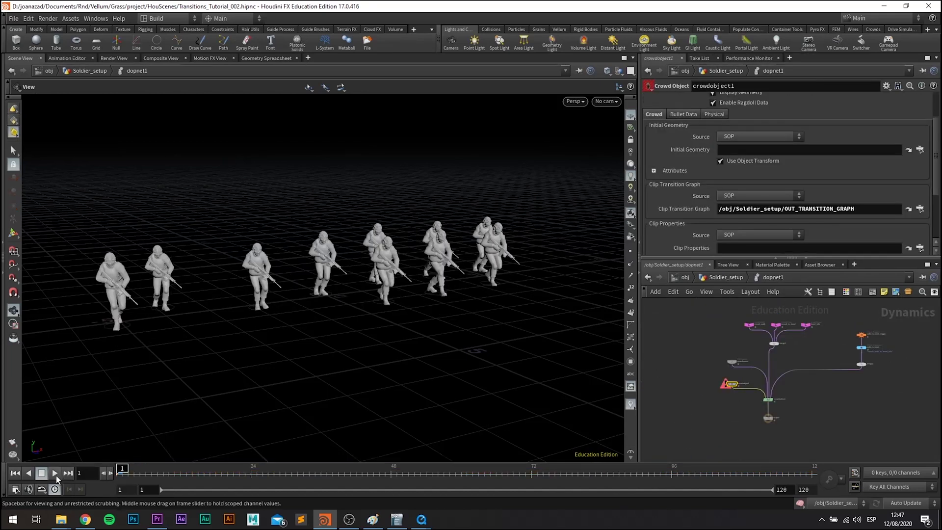
left_click(56, 474)
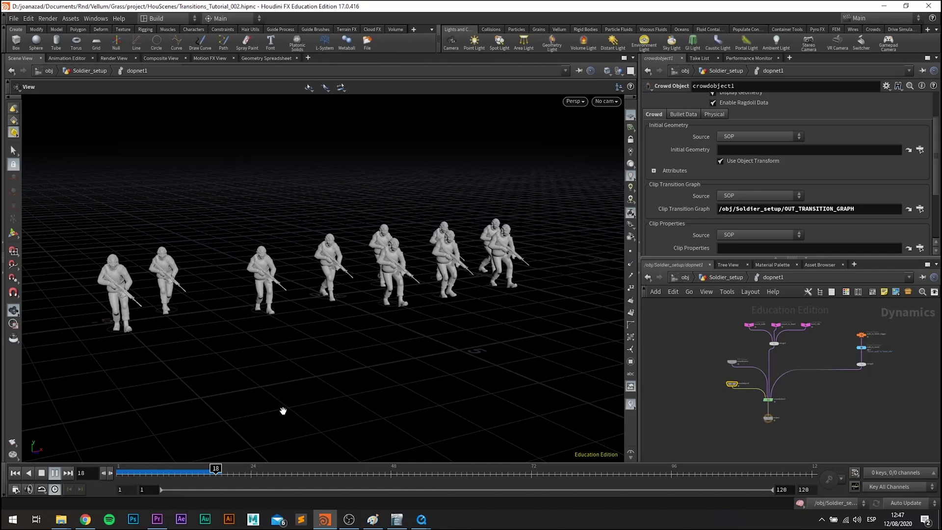